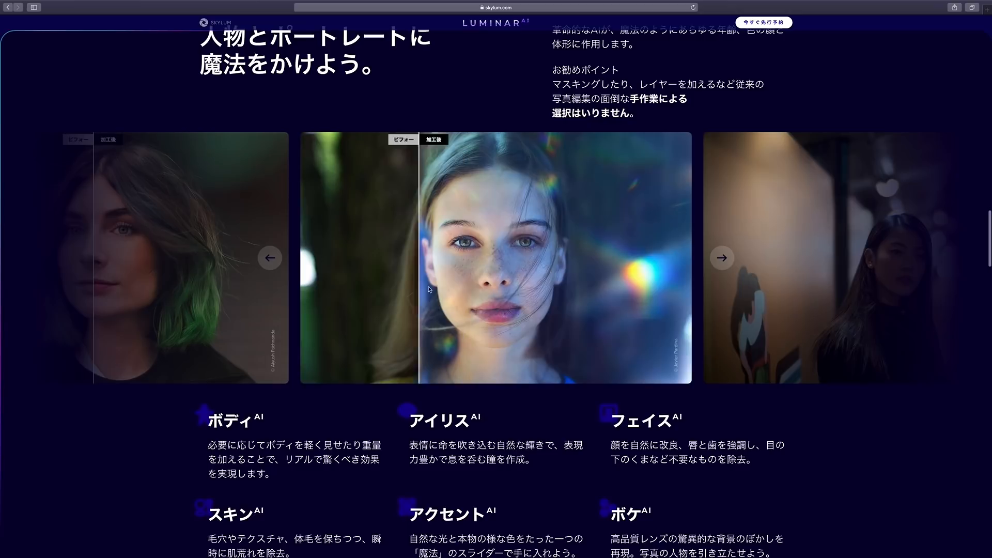
Browse through the before-and-after portrait samples in the page's image carousel.
click(719, 263)
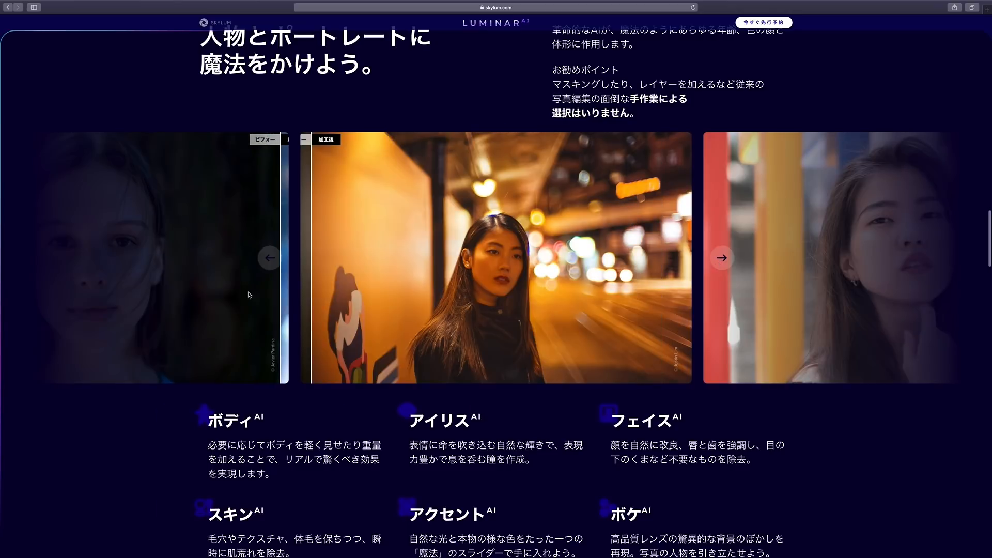
click(715, 258)
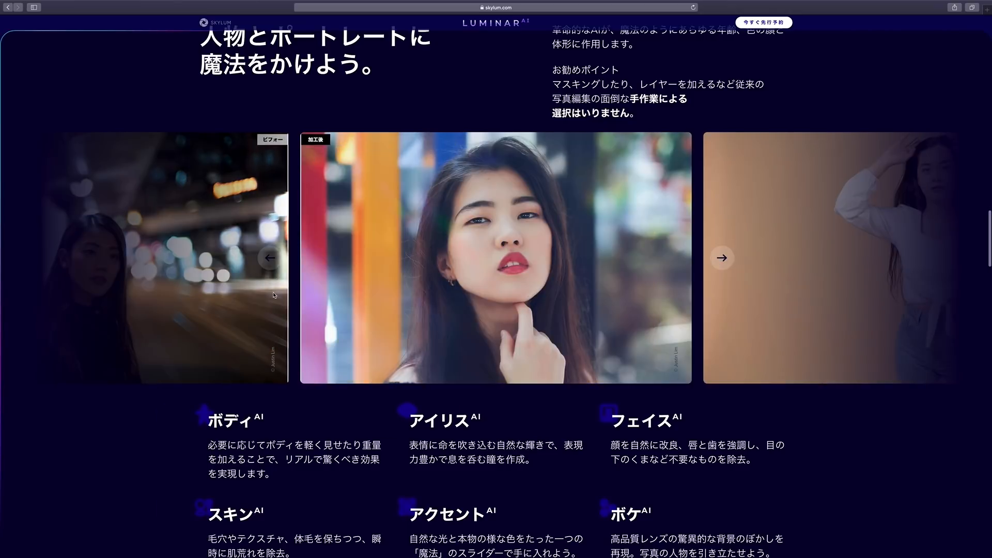
click(716, 258)
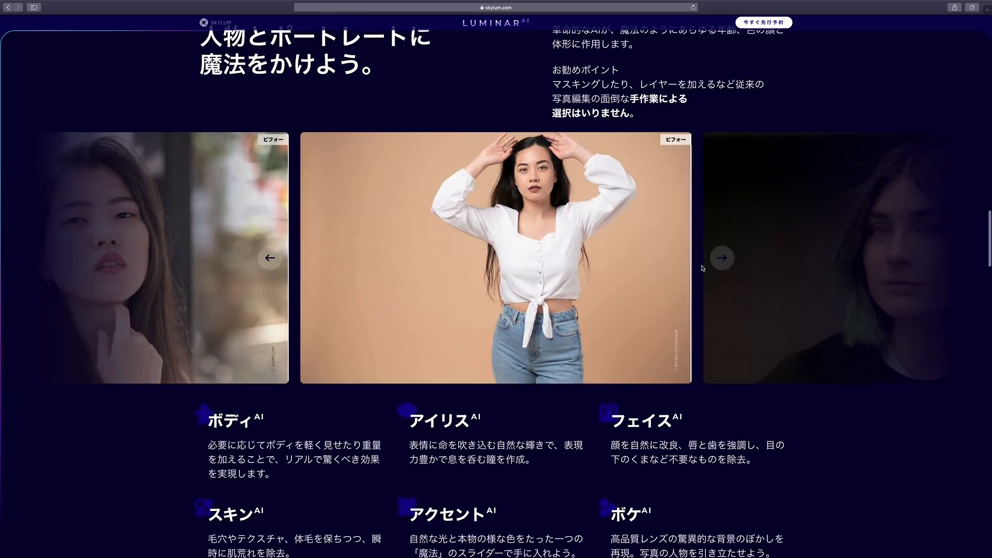
click(733, 264)
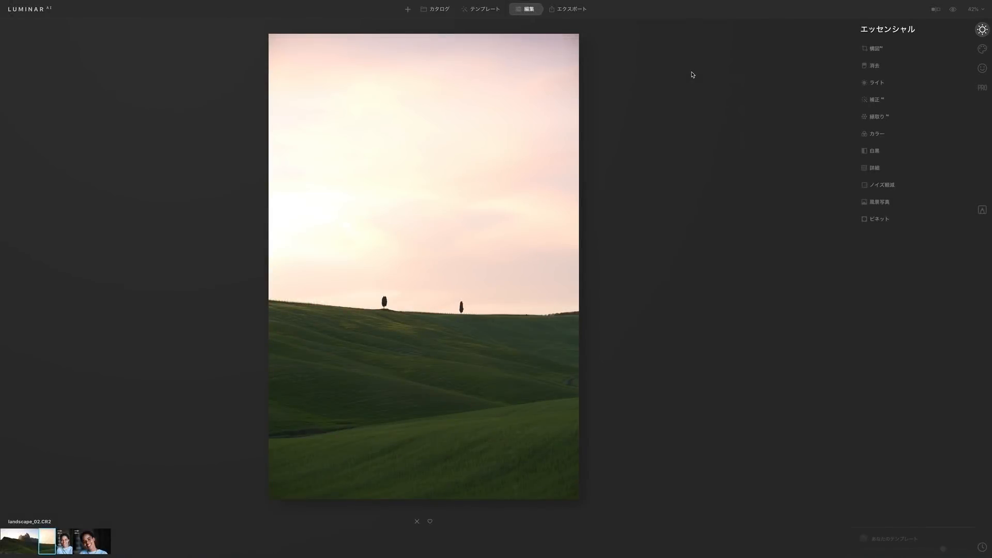
Open the サンセット collection from the 風景写真 templates for the hillside photo landscape_02.CR2.
click(488, 10)
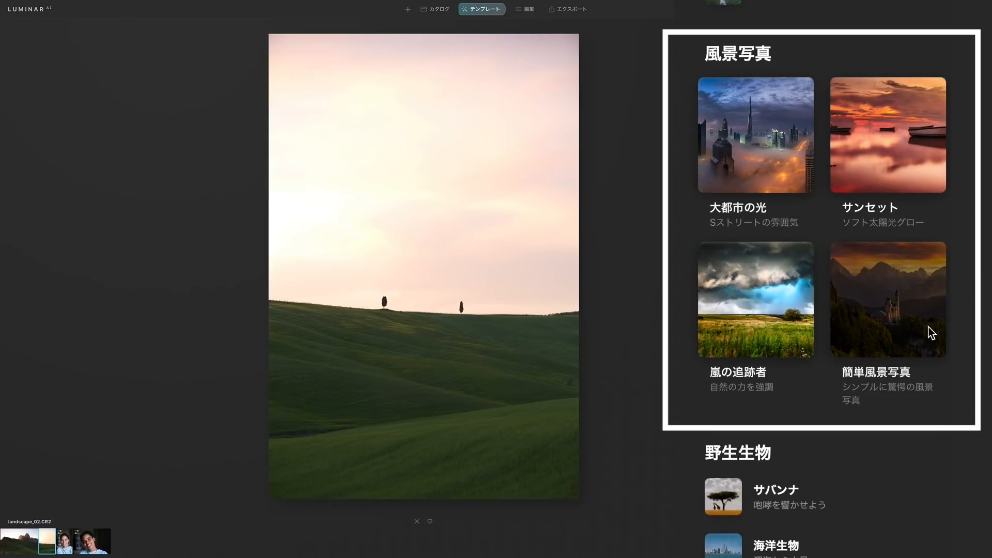
click(897, 160)
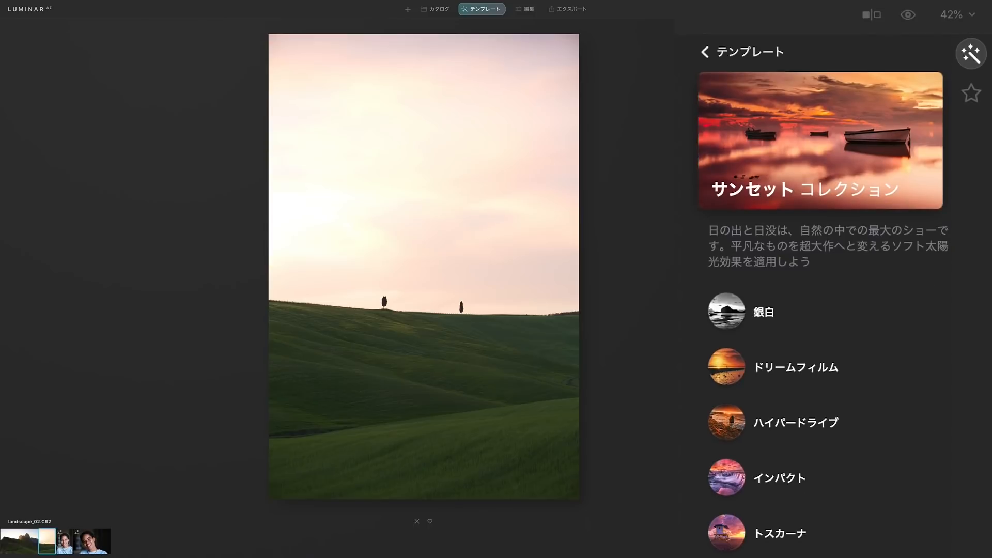
scroll(789, 384, down, 1)
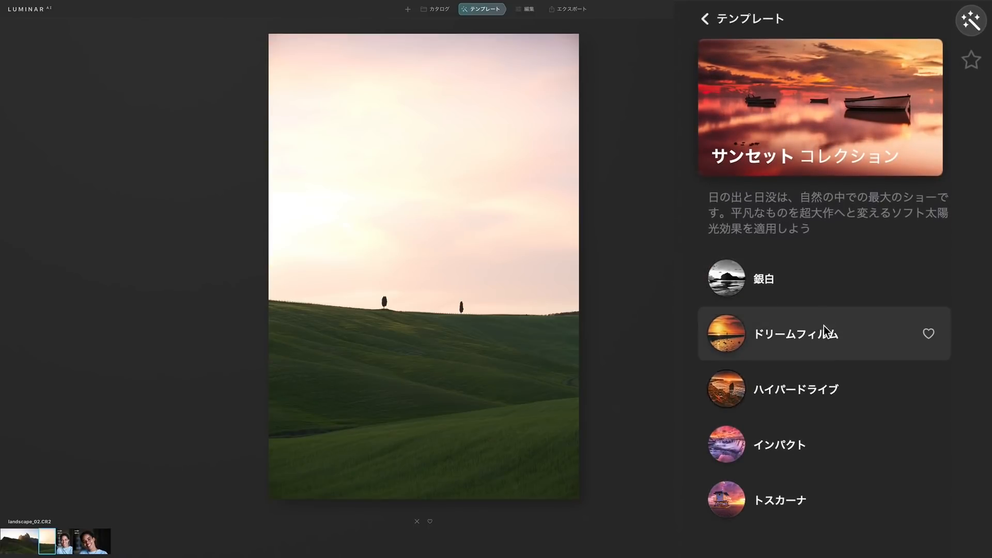
Try the 銀白, ドリームフィルム, ハイパードライブ, インパクト and トスカーナ templates on the photo, and reduce the strength of トスカーナ.
click(859, 287)
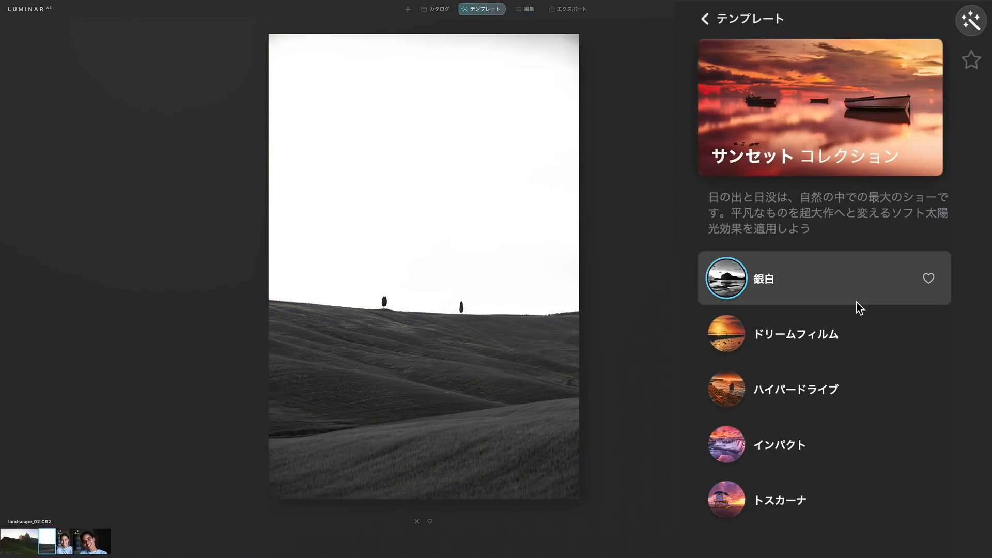
click(861, 340)
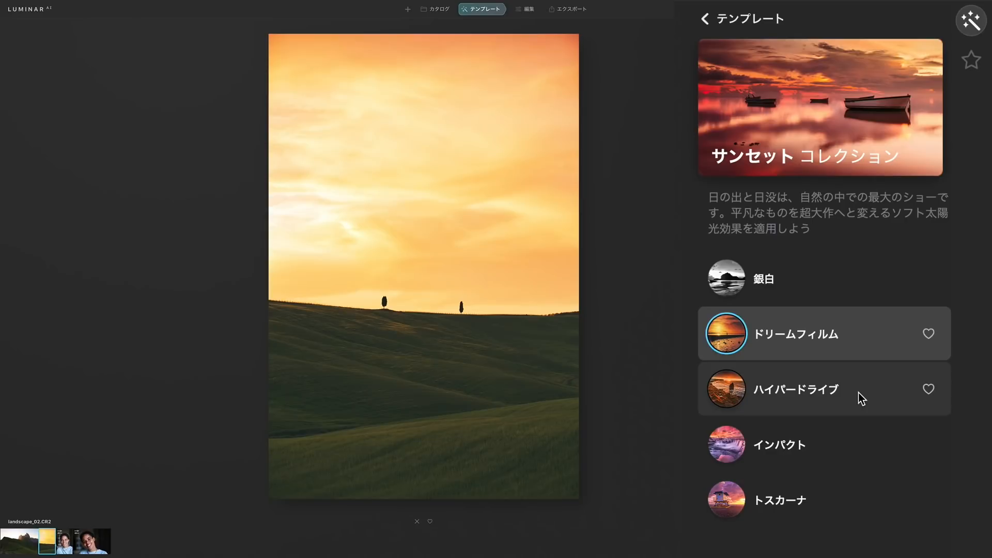
click(858, 393)
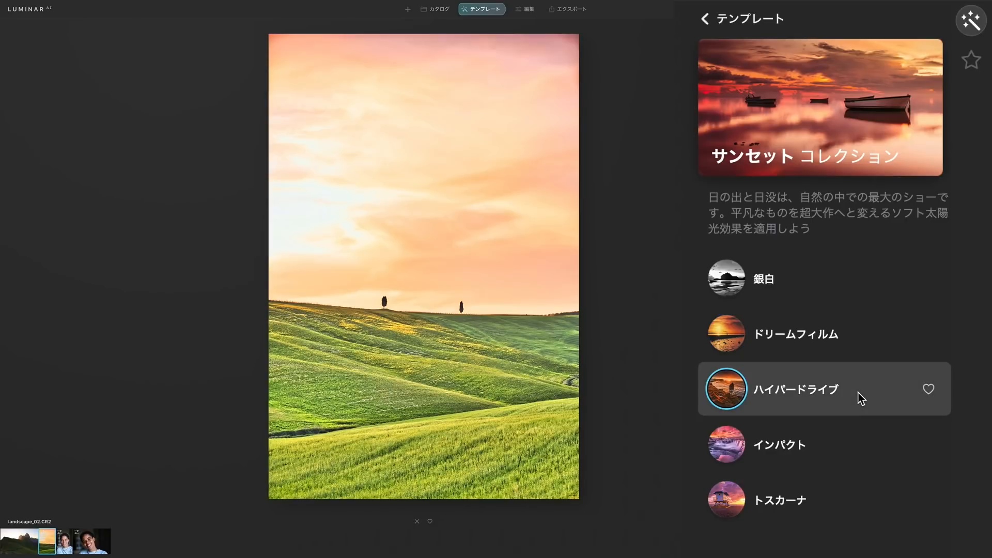
click(856, 449)
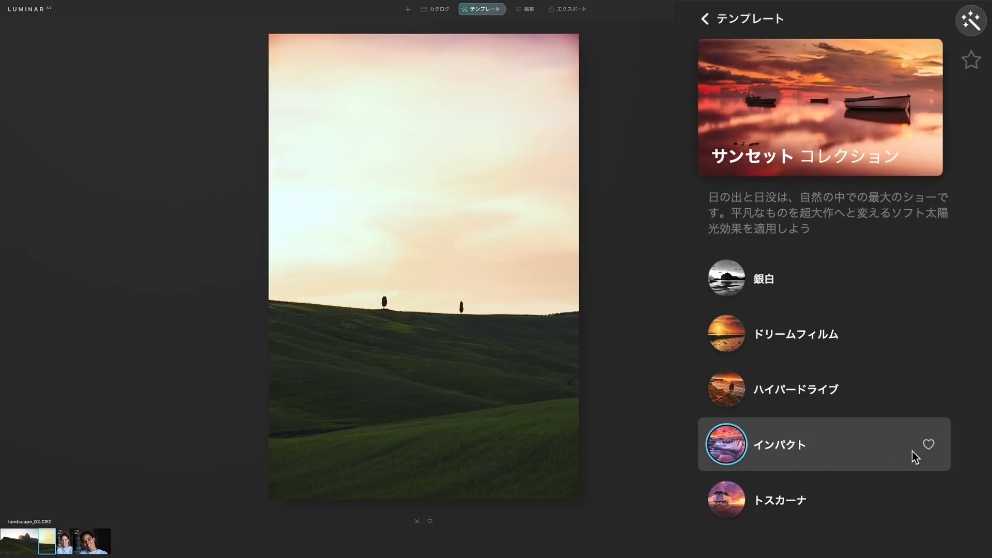
click(860, 503)
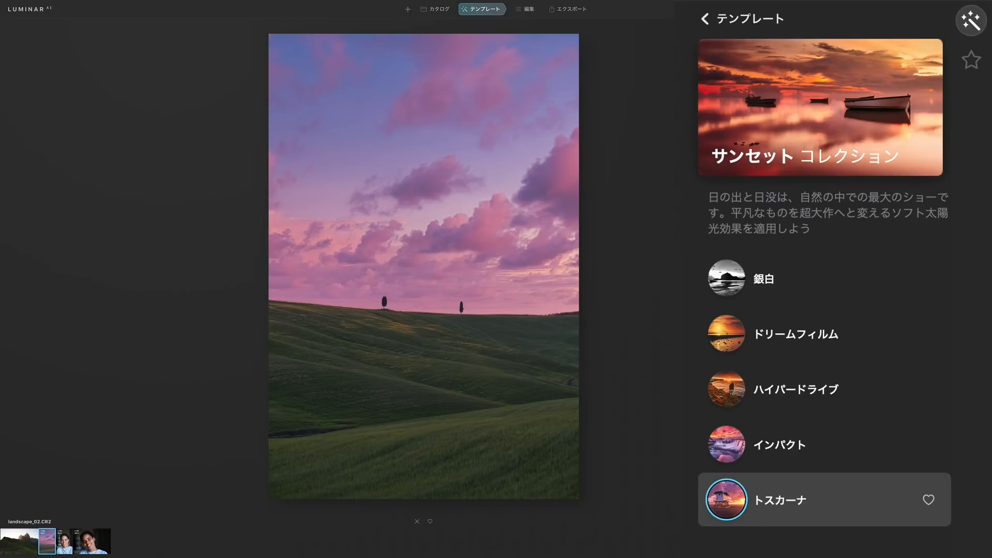
drag(933, 542, 815, 553)
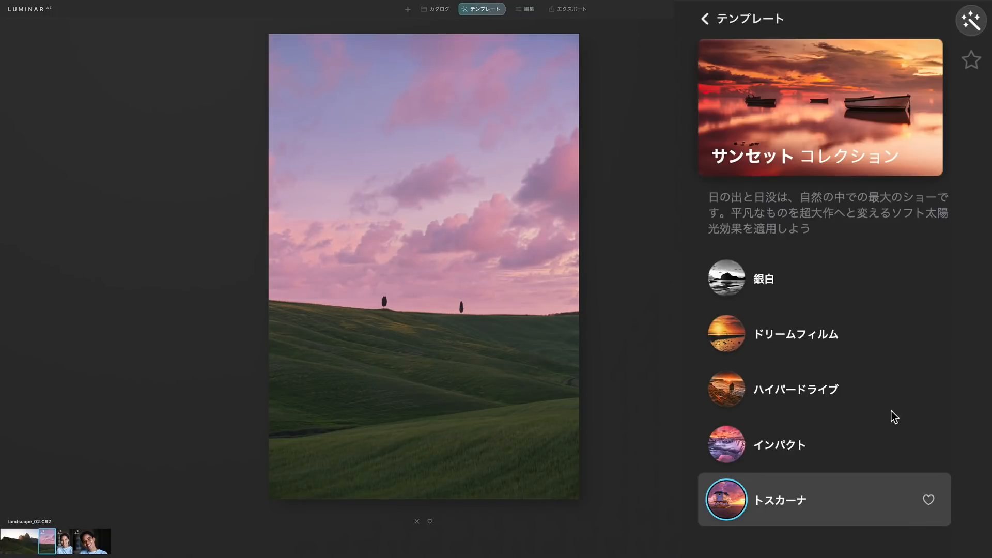
Apply the ハイパードライブ template to the hillside photo and adjust its strength.
click(848, 389)
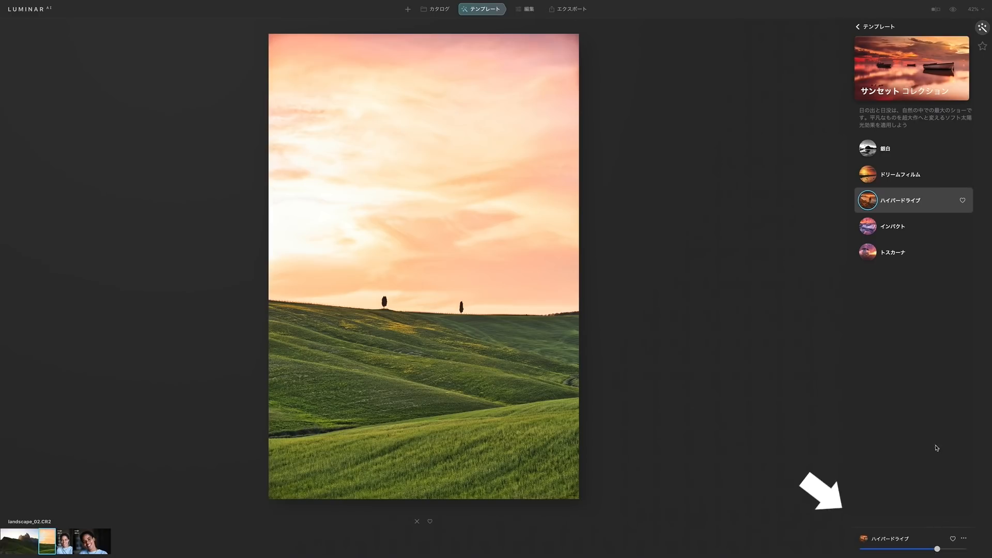
drag(933, 551, 910, 541)
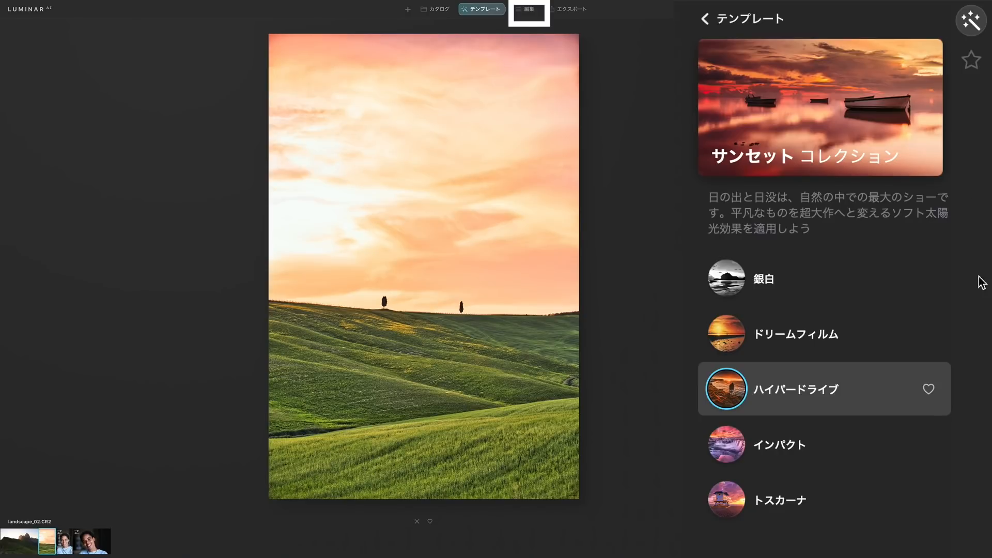
Add 太陽光線 from the クリエイティブ tools with 適用量 100, placing the sun in the bright area at the left of the sky.
click(529, 10)
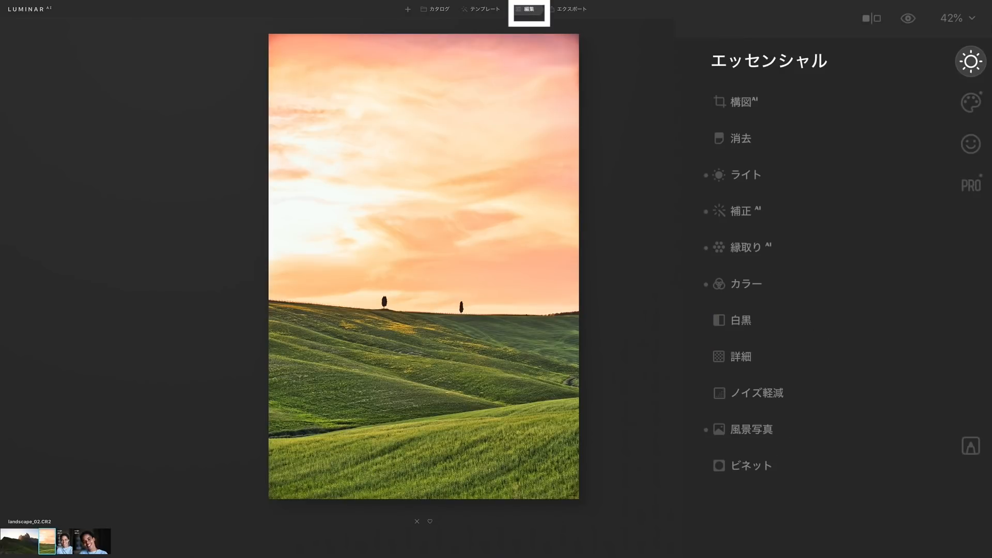
click(971, 103)
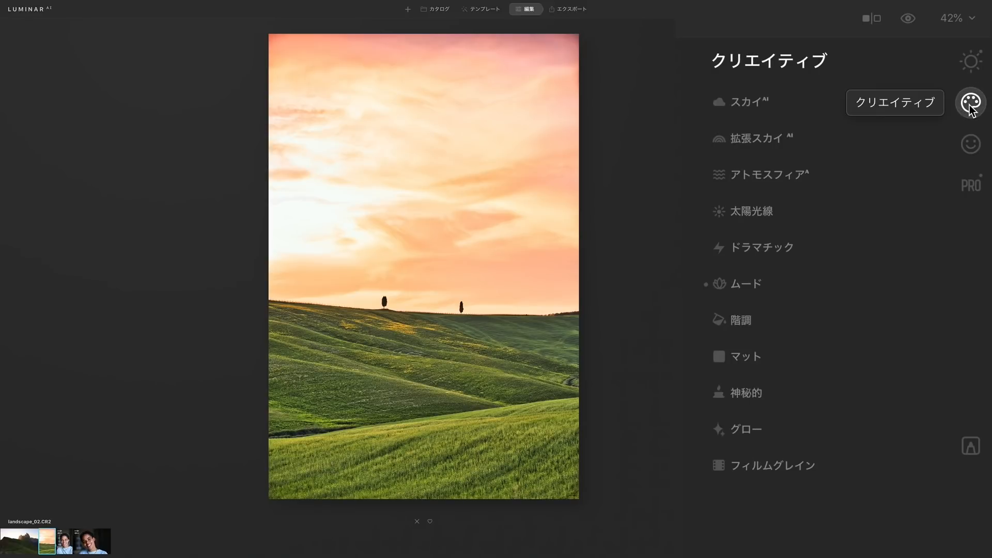
click(767, 211)
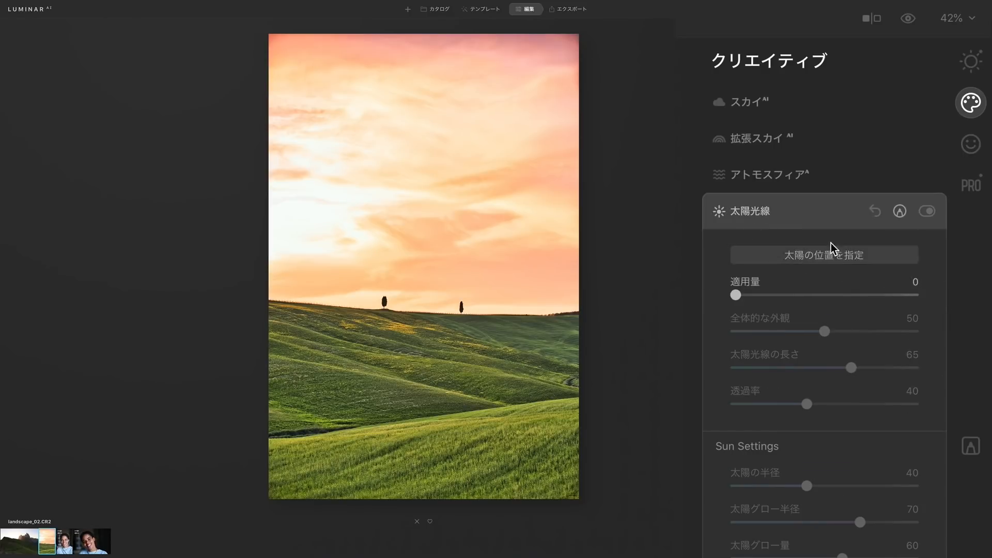
click(836, 259)
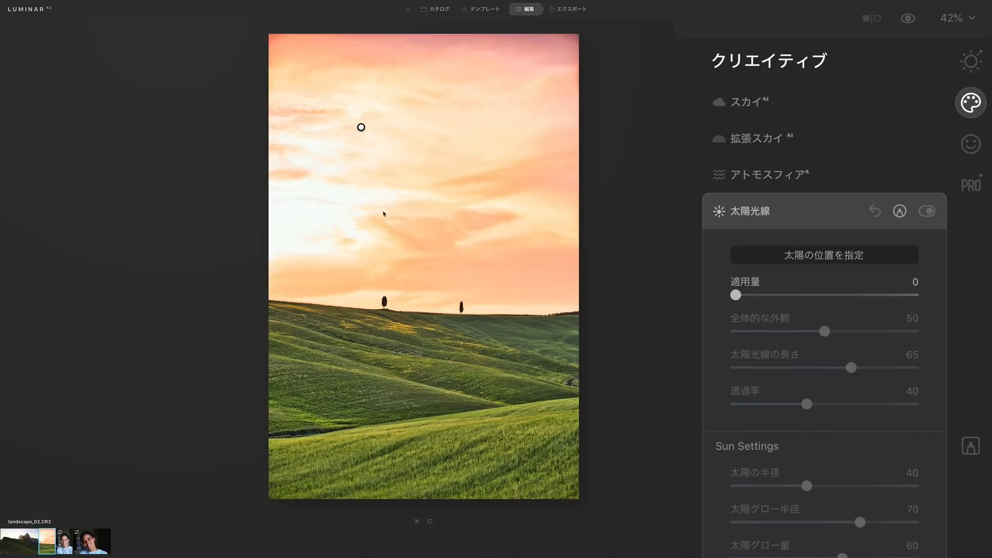
drag(361, 127, 318, 239)
drag(735, 299, 979, 294)
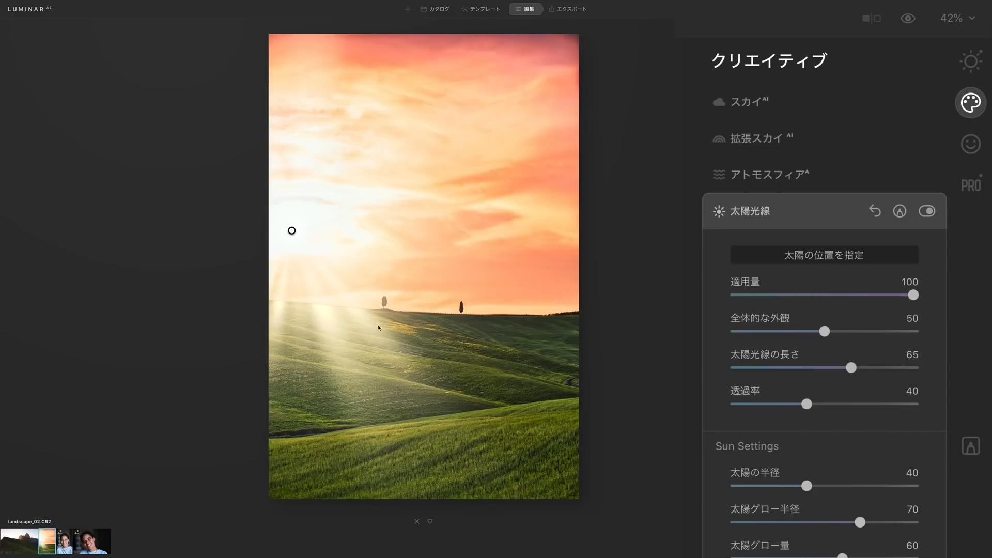
drag(375, 182, 308, 242)
Adjust the sun rays with 太陽光線の長さ at 24, 透過率 at 48 and 全体的な外観 at 26, and review the remaining ray settings.
scroll(767, 207, down, 5)
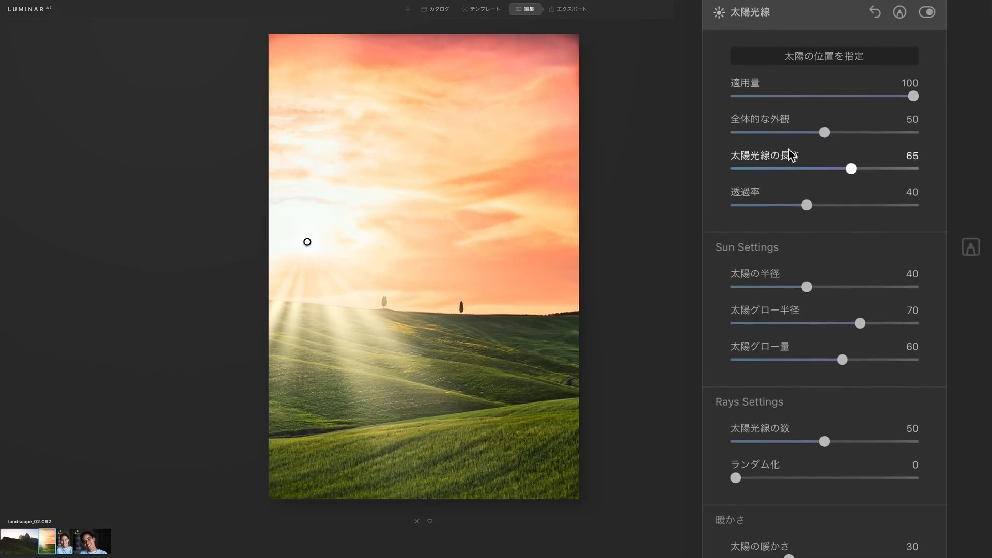
drag(854, 173, 783, 173)
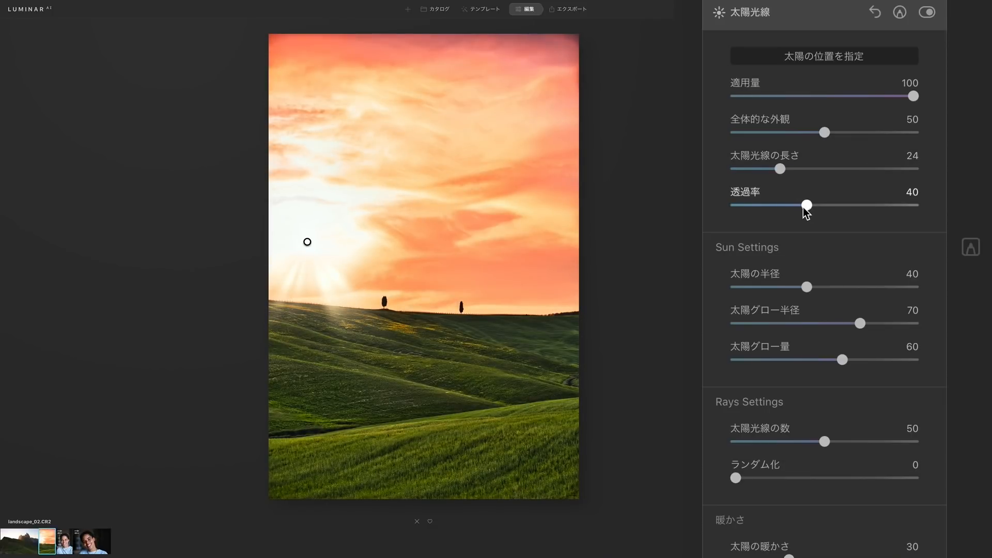
drag(809, 211, 825, 225)
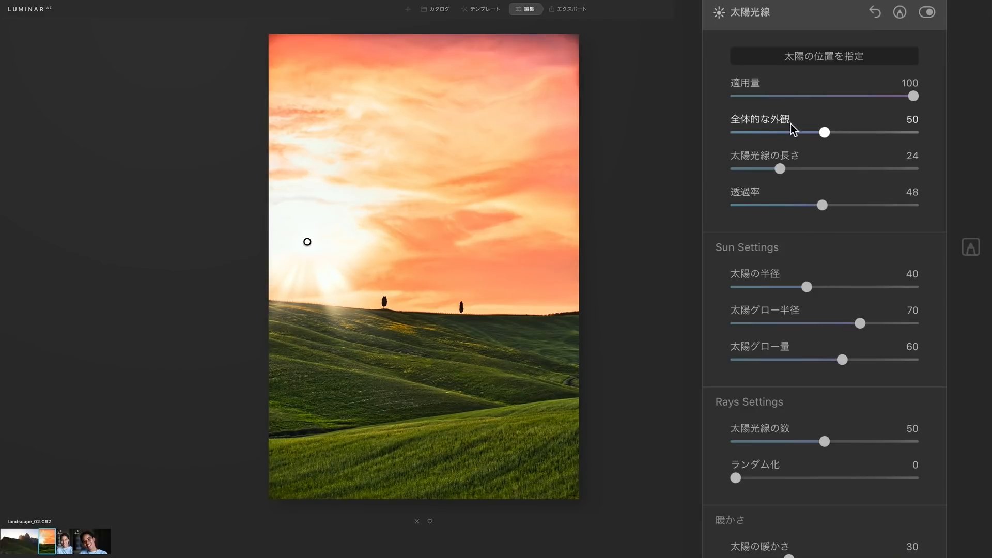
drag(825, 135, 779, 159)
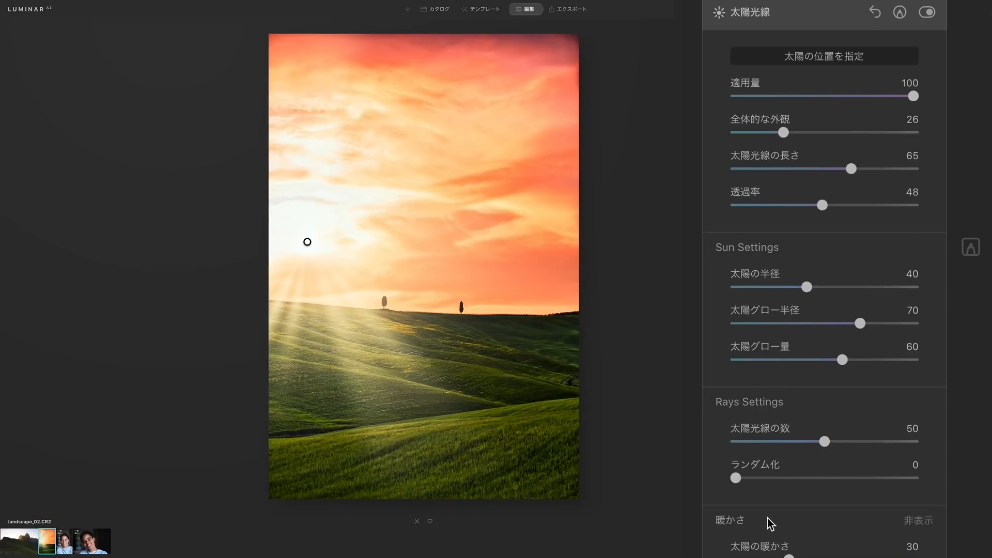
scroll(768, 522, down, 3)
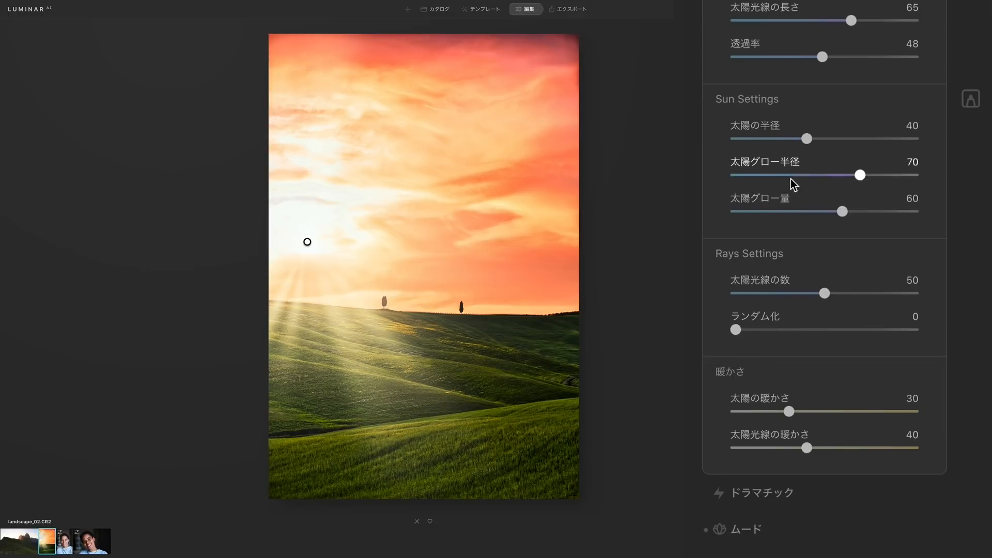
scroll(864, 194, up, 3)
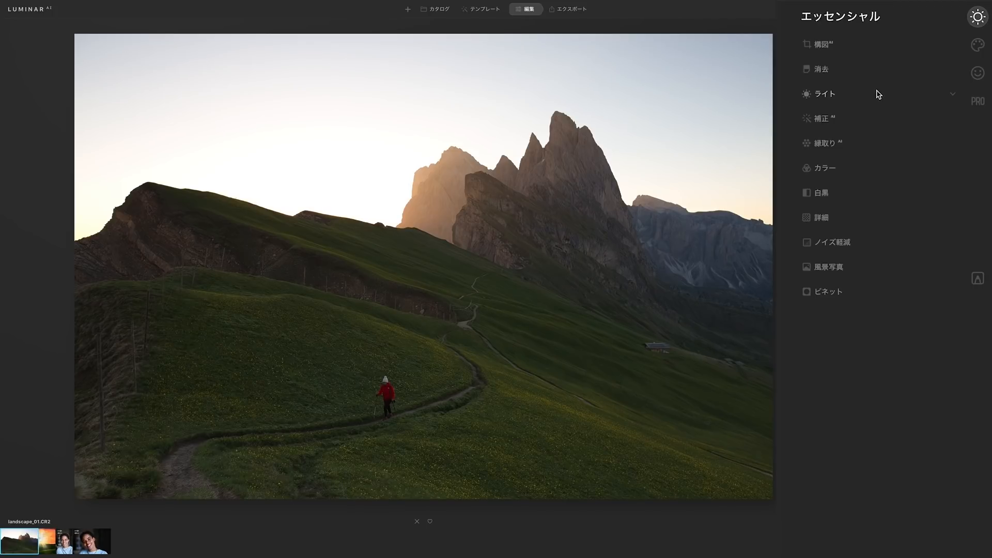
Examine the ライト tool's settings for landscape_01.CR2, including its 白黒 and トーンカーブ sections.
click(827, 96)
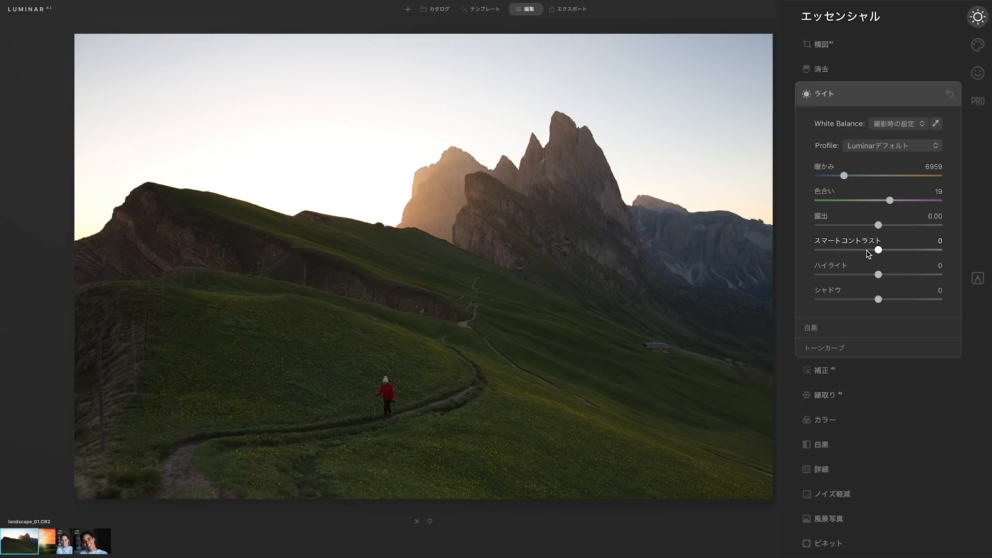
click(810, 330)
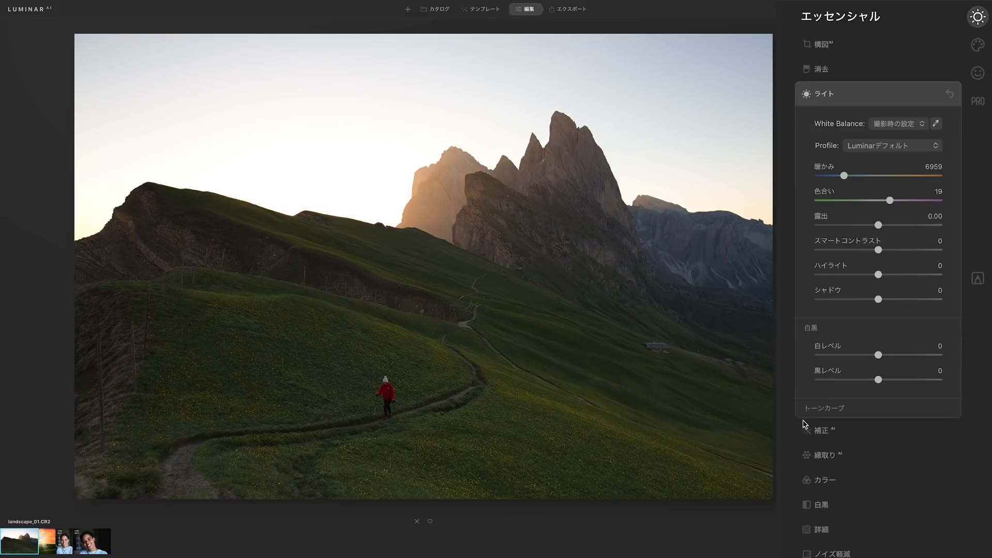
click(818, 409)
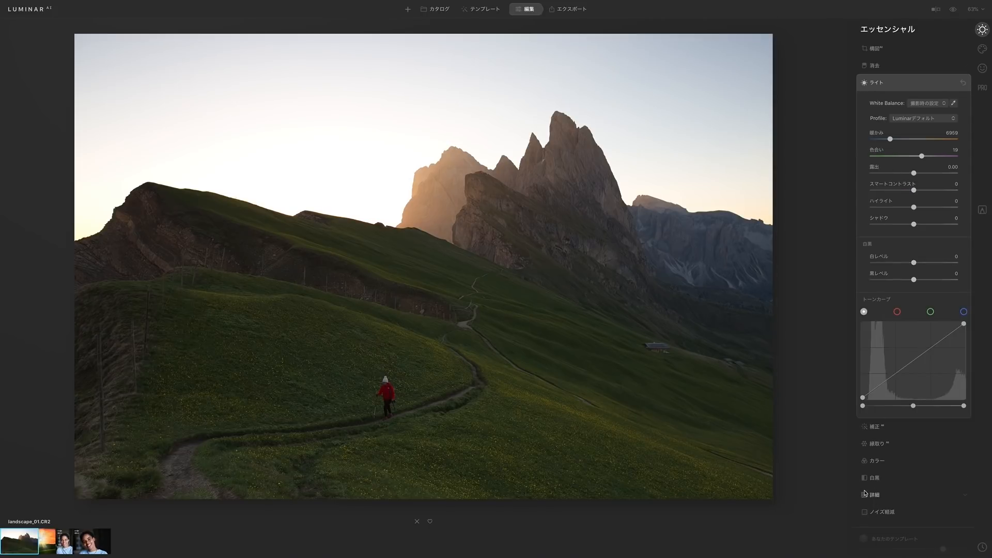
click(822, 95)
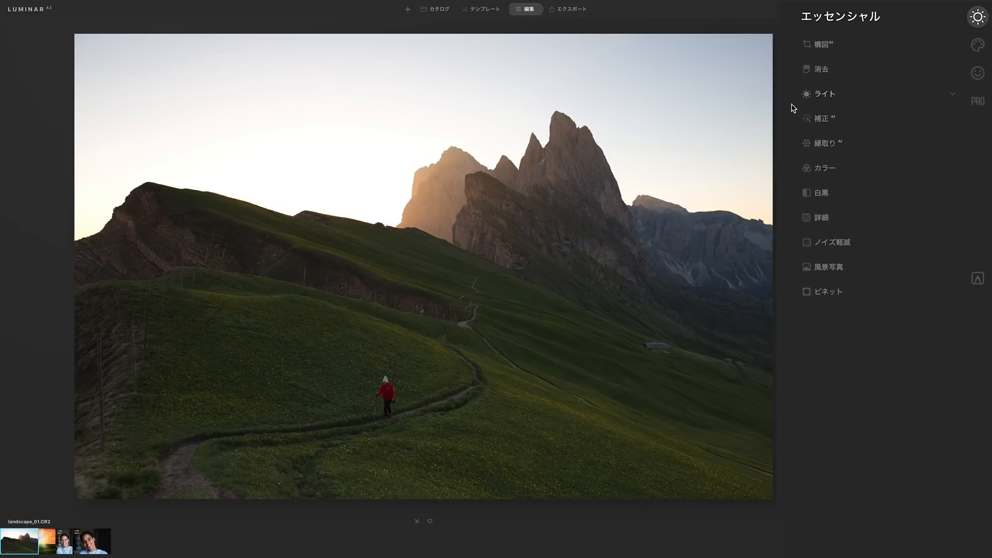
Set Accent AI to 100 in the 補正 AI tool for the mountain photo.
click(820, 123)
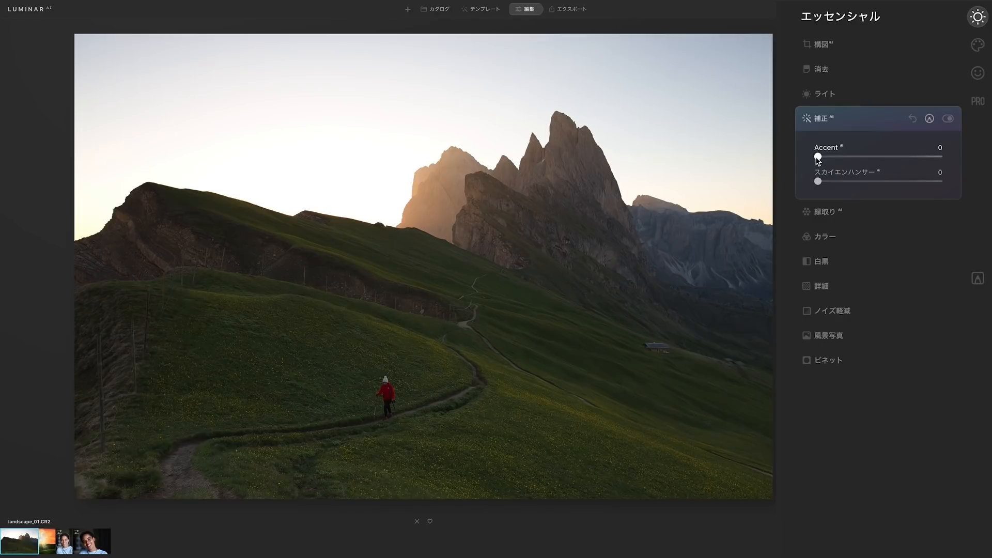
drag(818, 156, 956, 161)
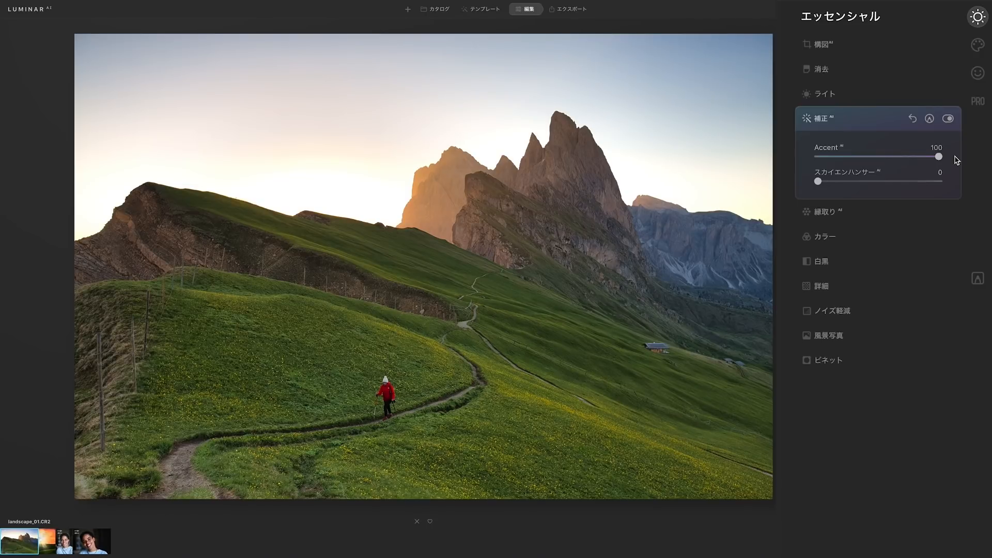
mouse_move(939, 157)
mouse_down()
mouse_move(877, 159)
mouse_move(944, 159)
mouse_up()
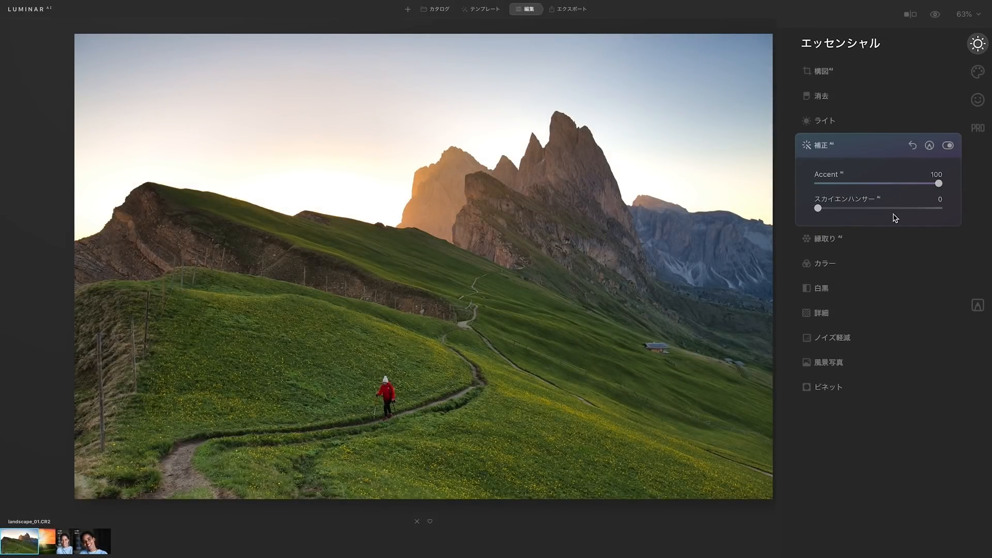
Compare the edited mountain photo with its original using the before/after preview.
click(935, 15)
click(935, 15)
click(935, 16)
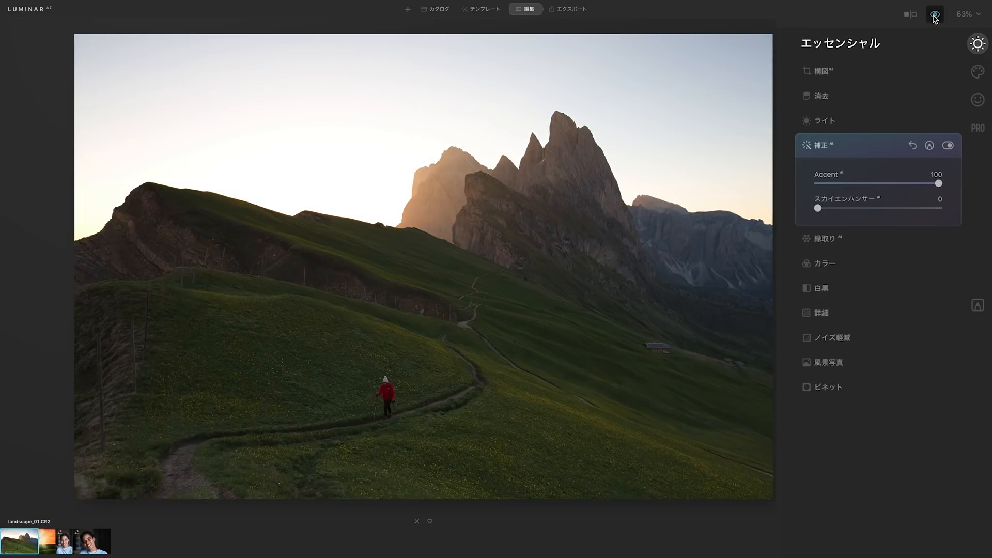
click(935, 16)
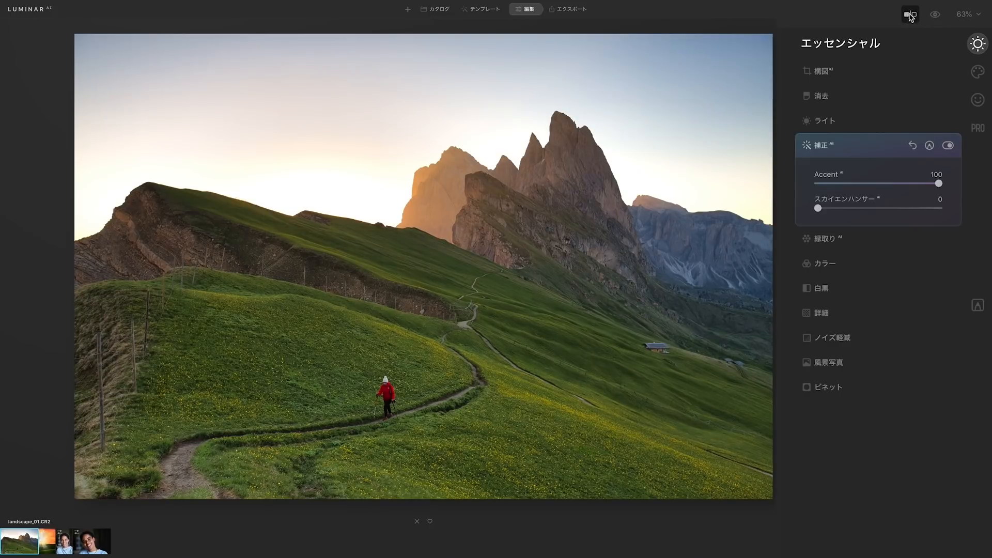
Compare the edited mountain photo with its original, using the movable split view and the full before/after preview.
click(911, 15)
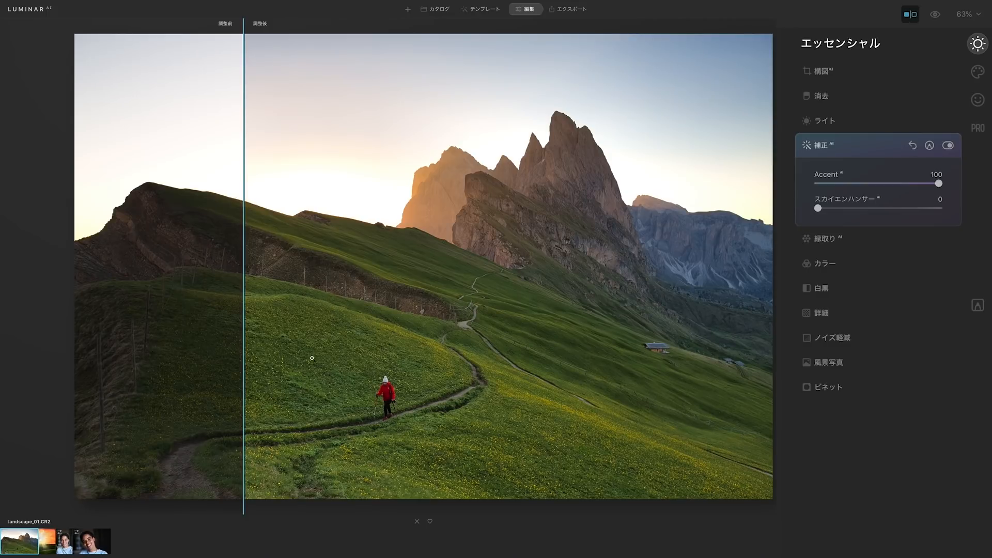
drag(244, 326, 164, 351)
click(935, 16)
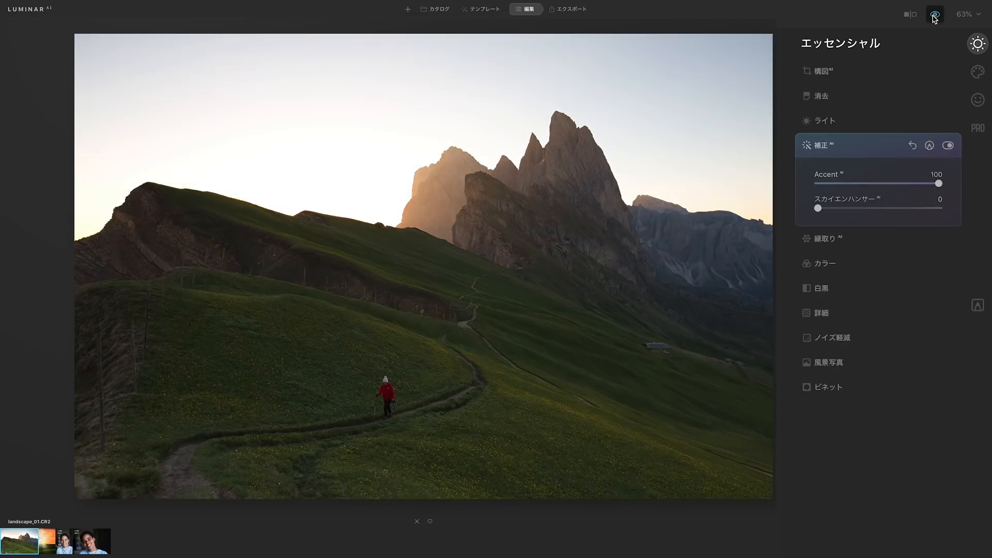
click(935, 15)
click(934, 15)
click(935, 15)
click(935, 15)
click(935, 16)
click(934, 15)
click(934, 15)
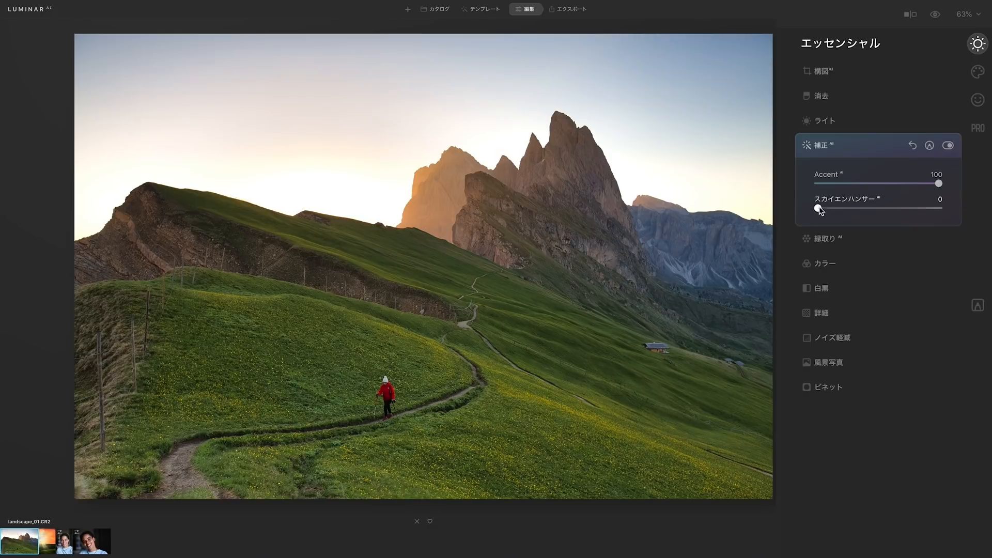
Try the スカイエンハンサー adjustment at its maximum on the mountain photo.
drag(819, 209, 964, 212)
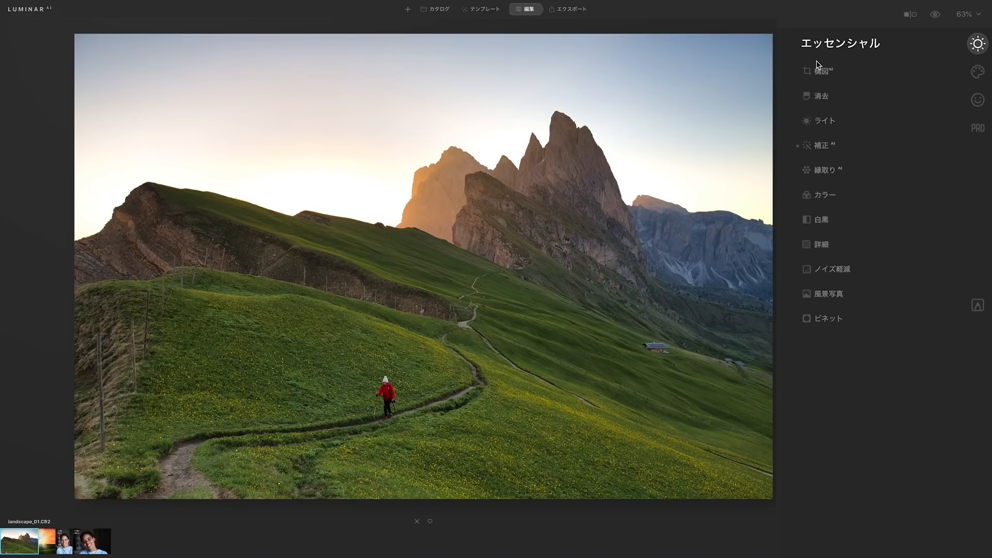
Replace the mountain photo's sky with Sunset 1 using the creative スカイ AI tool.
click(977, 72)
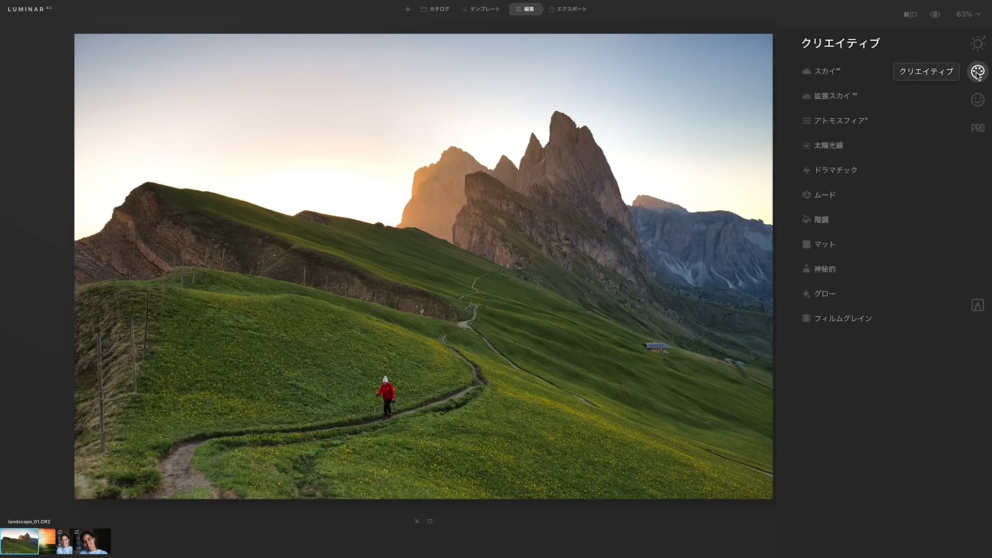
click(832, 75)
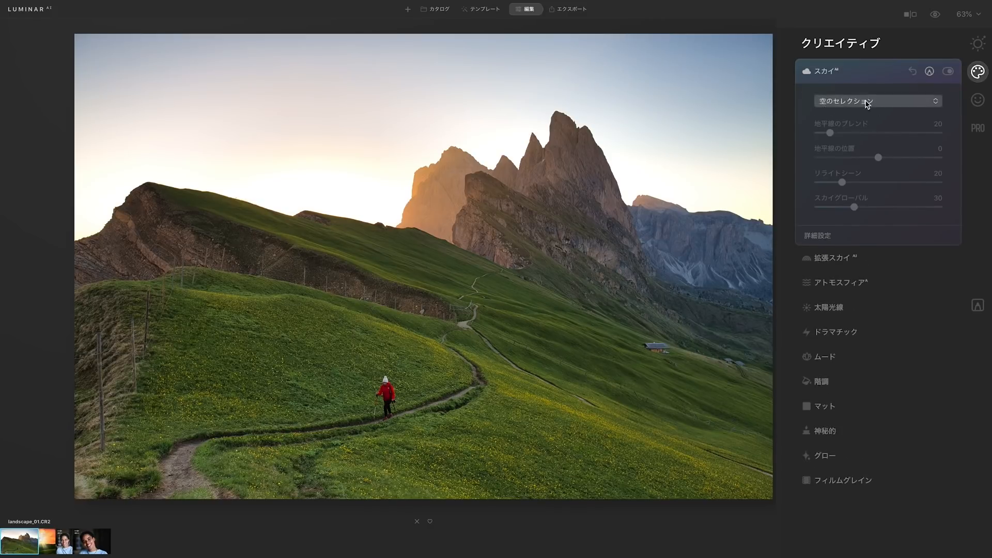
click(930, 102)
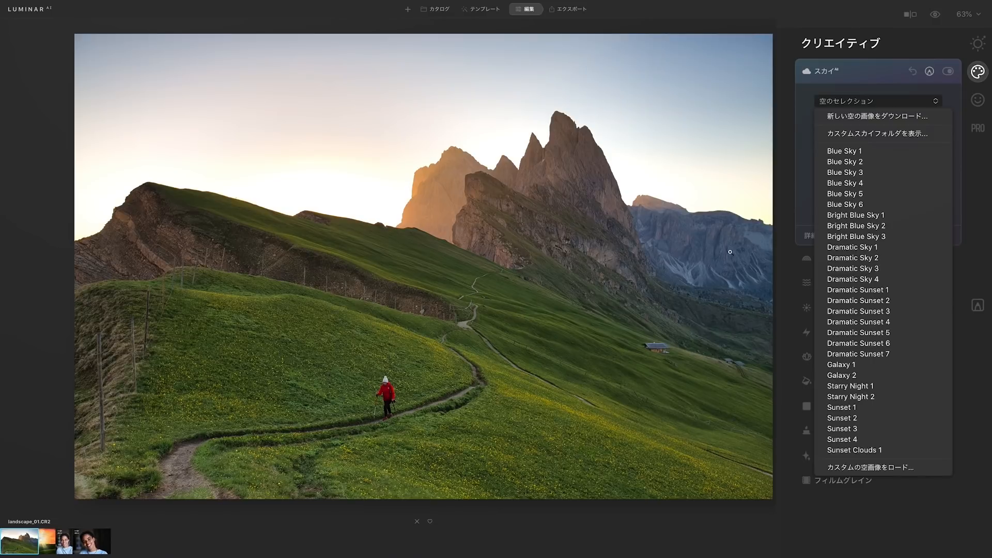
click(855, 408)
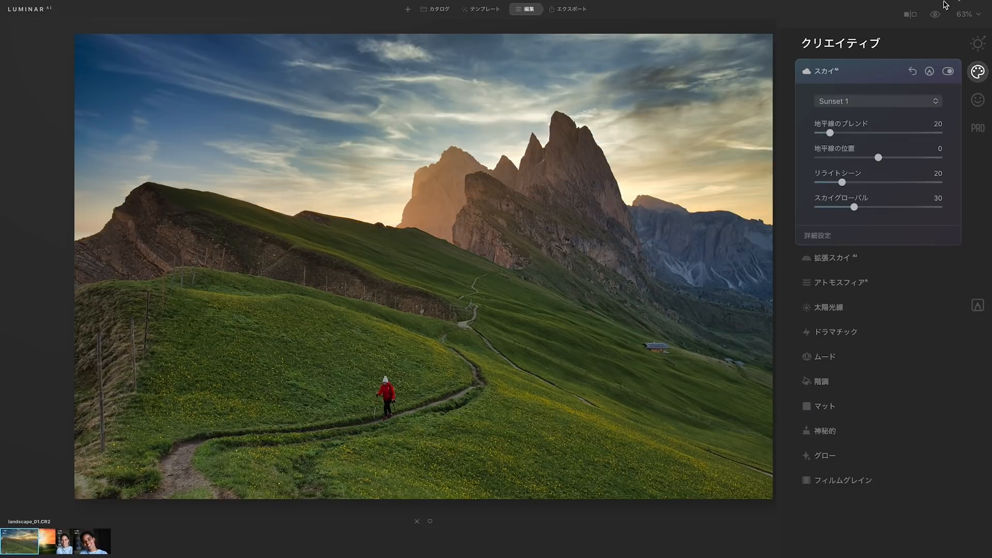
Try the Sunset 2 and Sunset 3 skies on the mountain photo, and settle on Sunset 4.
click(938, 102)
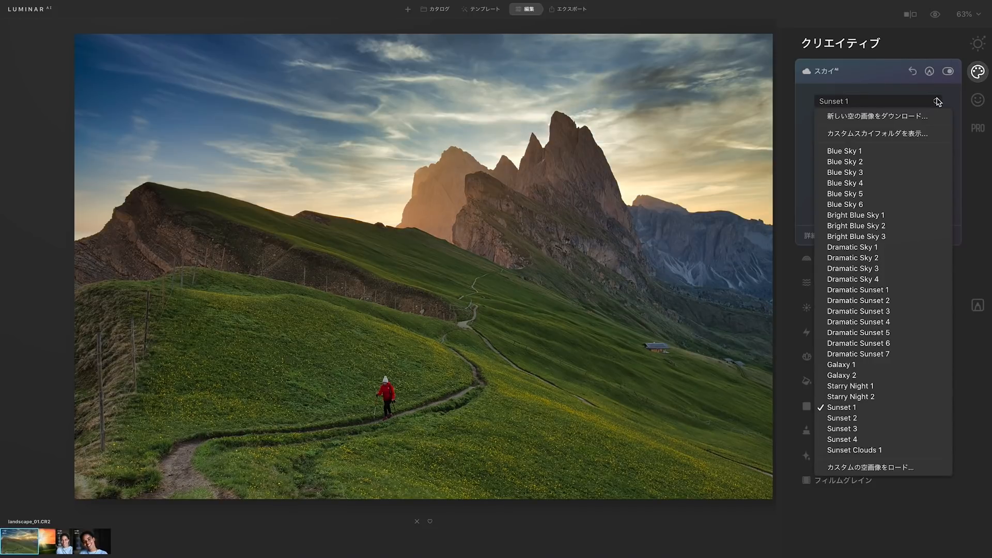
click(901, 419)
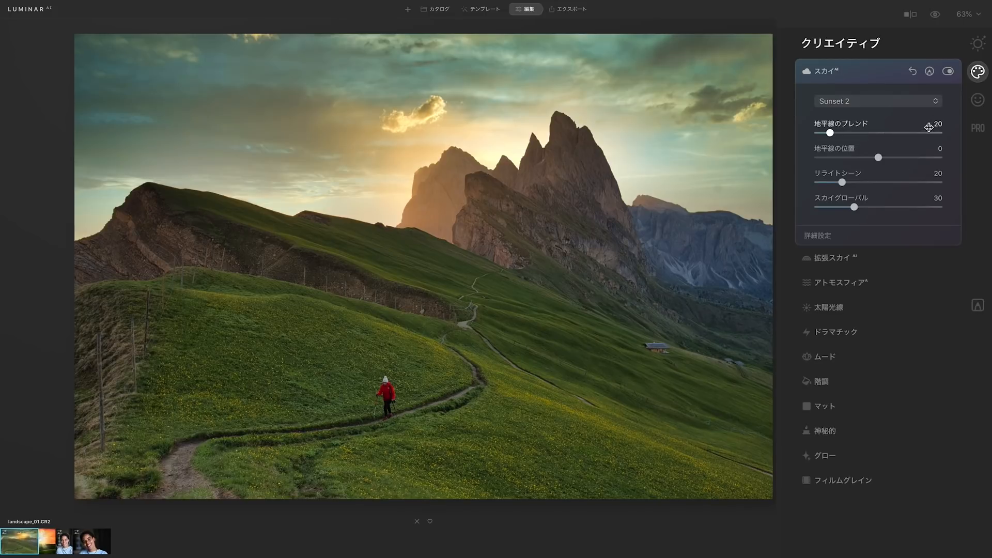
click(937, 103)
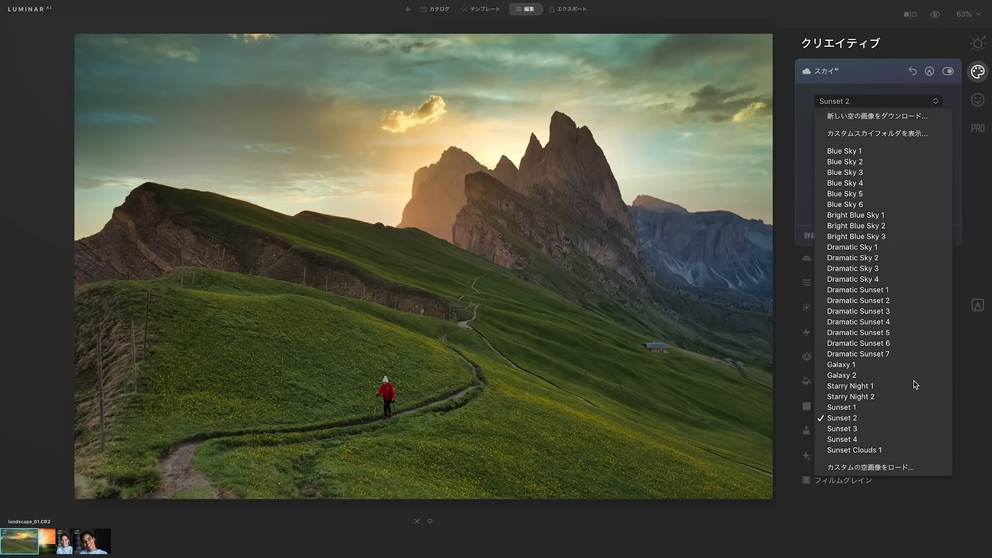
click(867, 432)
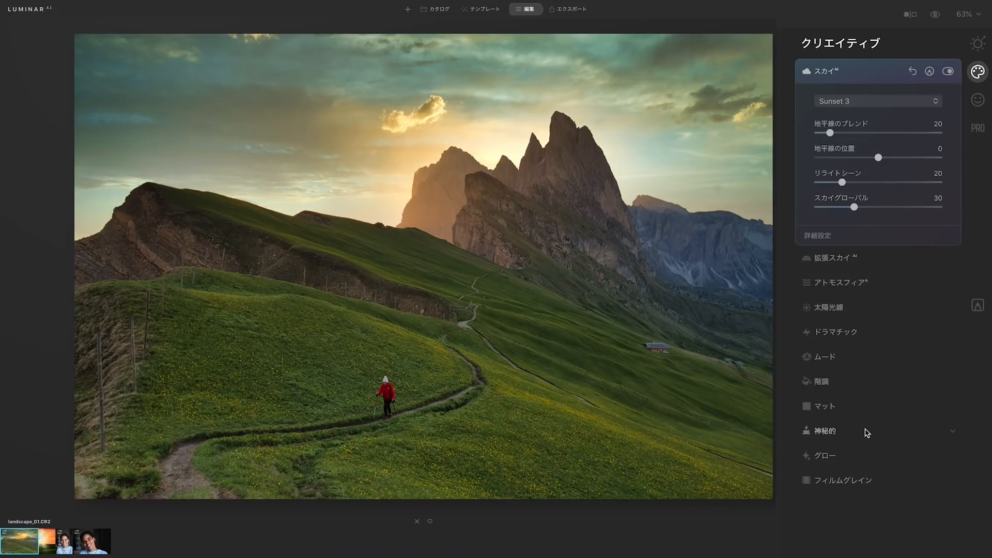
click(936, 103)
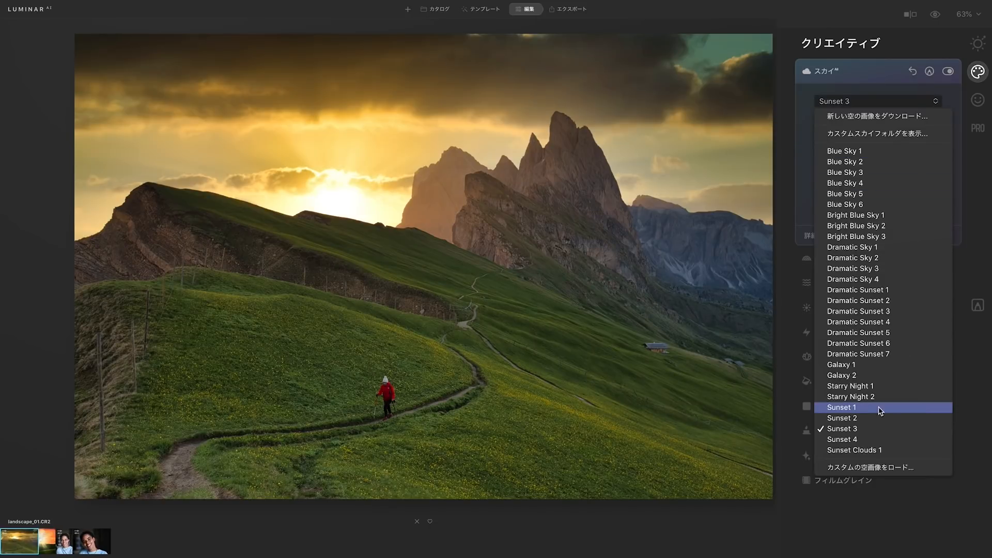
click(867, 441)
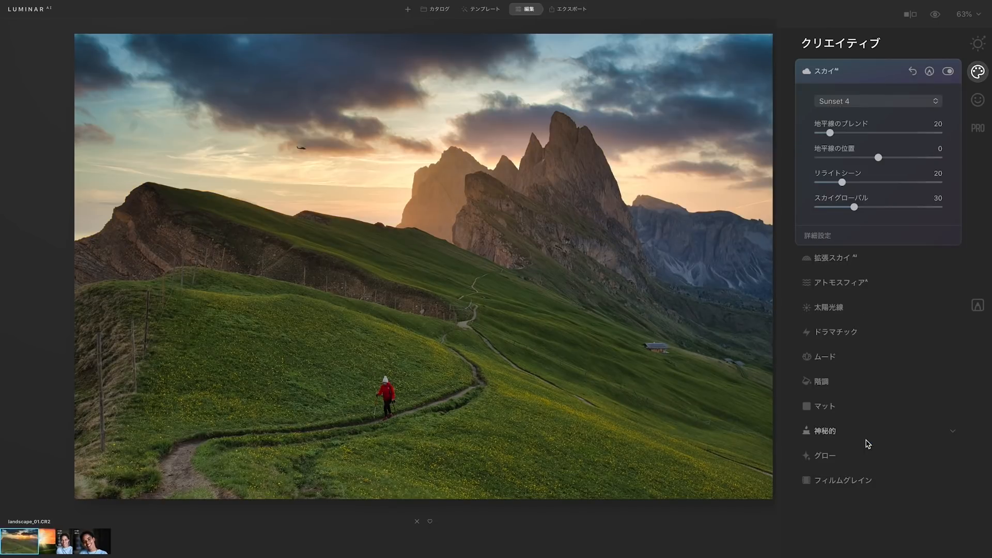
click(664, 210)
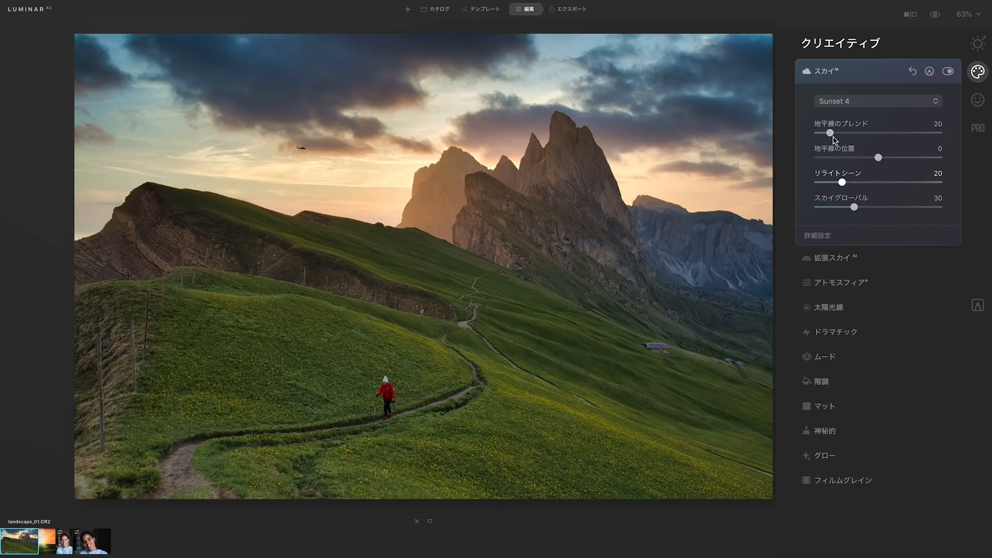
click(830, 72)
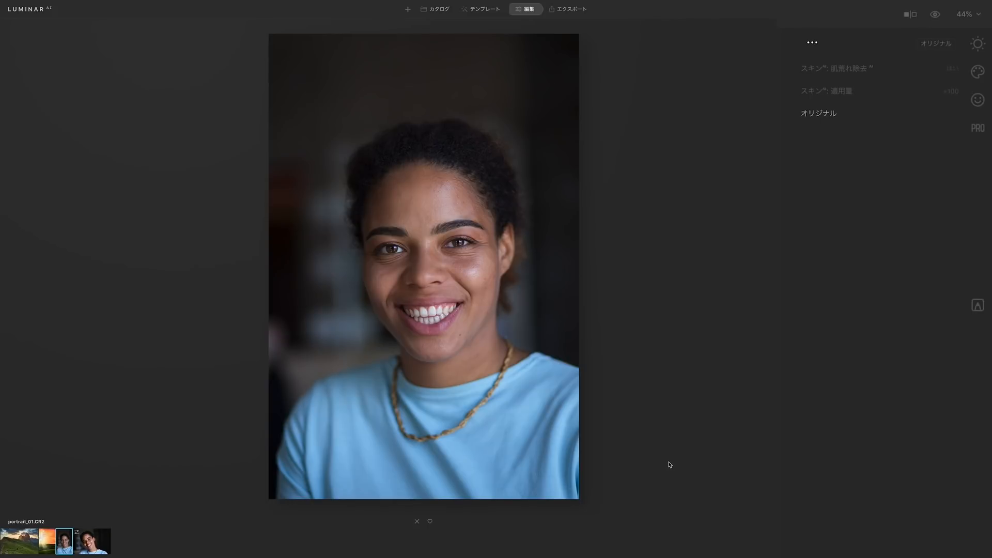
Smooth the skin in portrait_01.CR2 with スキン AI, setting 適用量 to 100 and enabling 肌荒れ除去.
click(977, 101)
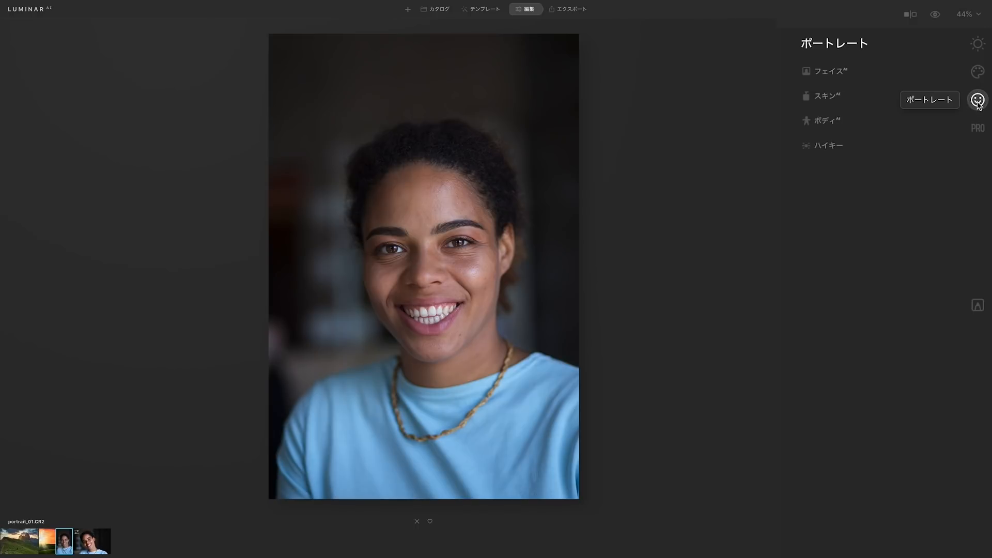
click(429, 263)
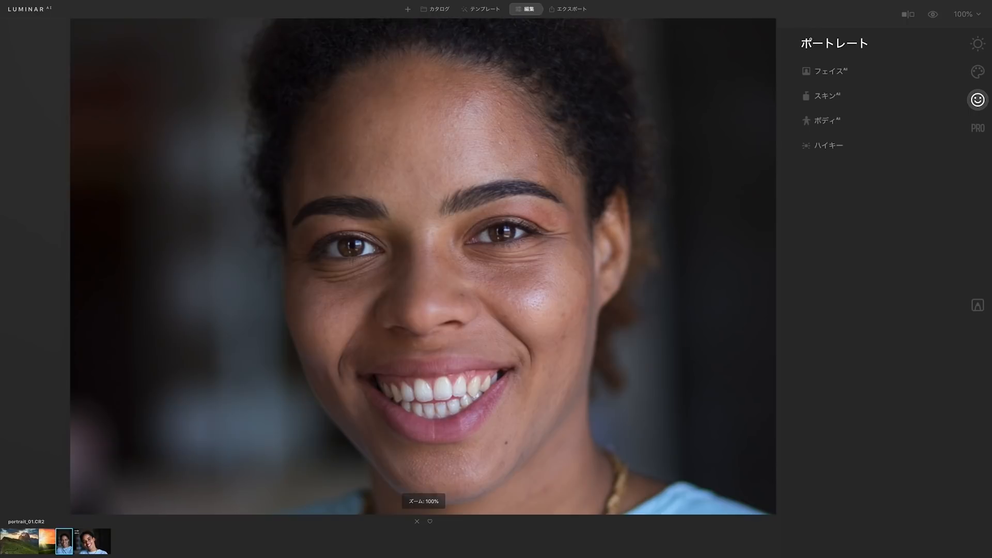
click(826, 97)
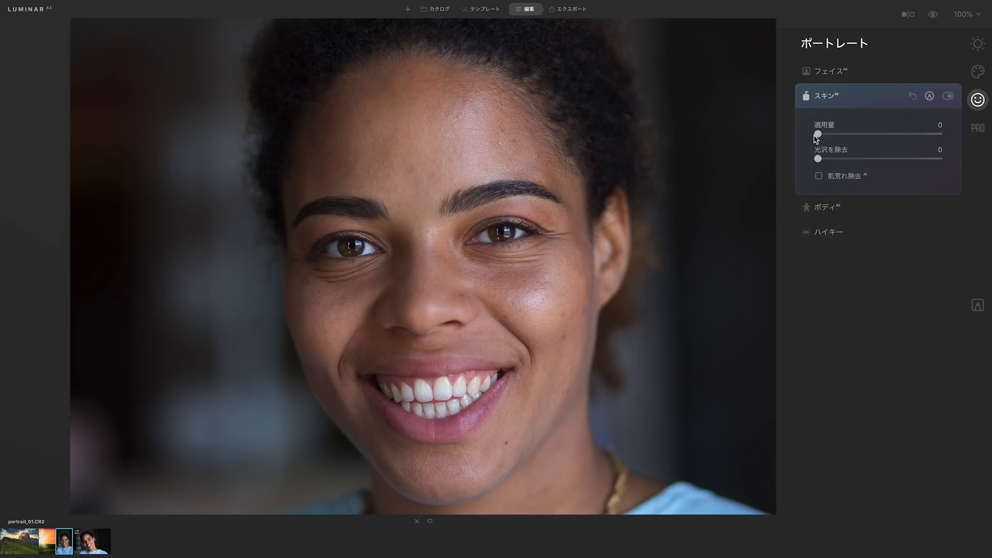
drag(817, 134, 979, 135)
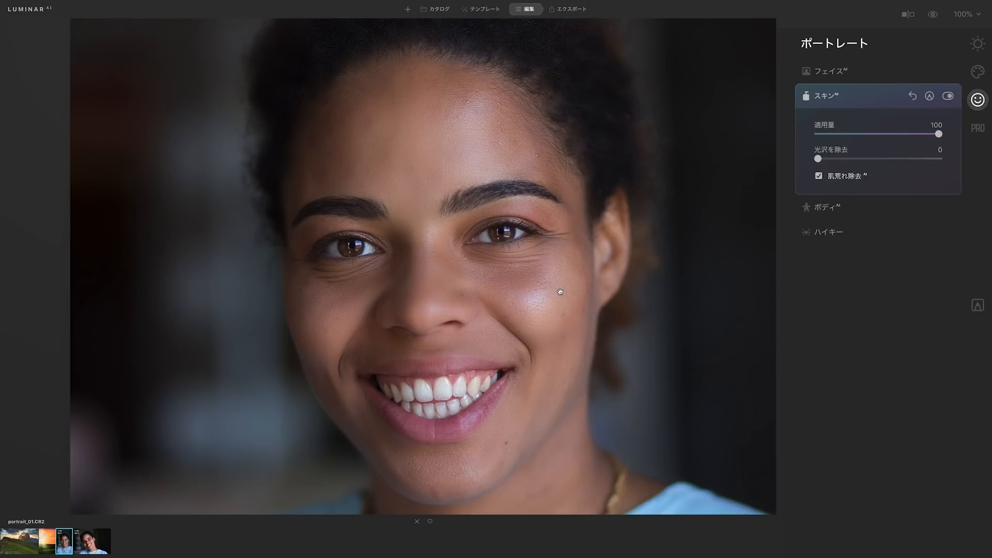
click(830, 97)
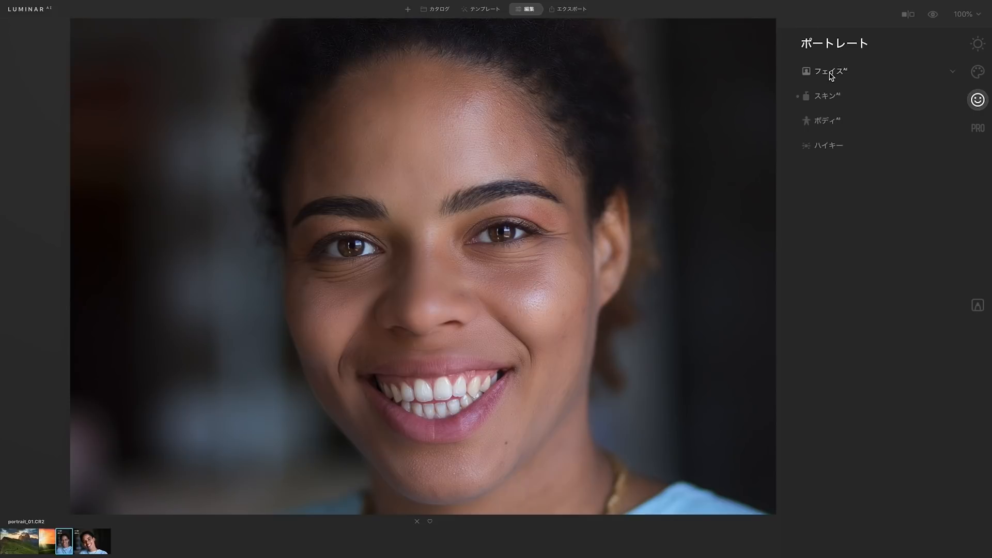
Brighten the face in the portrait with フェイス AI, setting フェイスライト to 69.
click(830, 72)
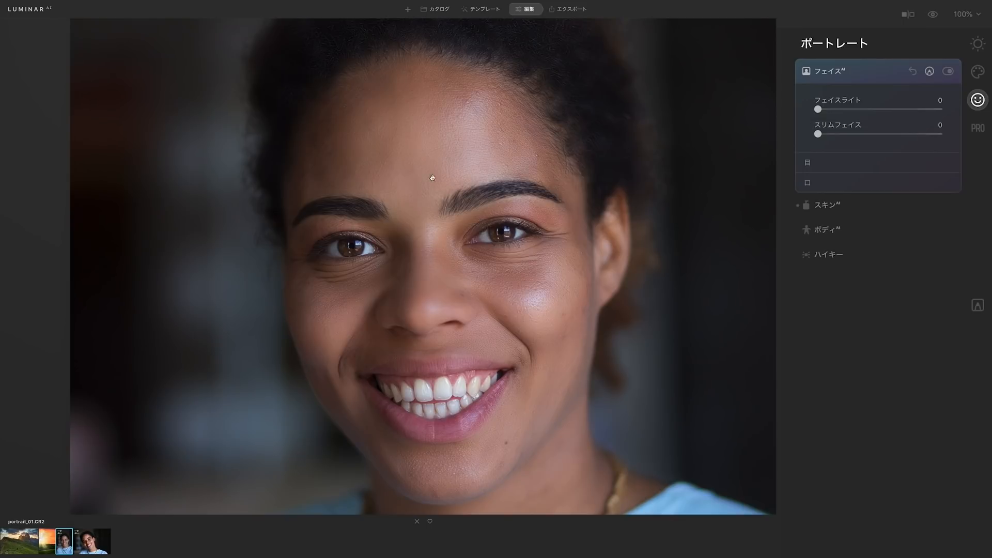
click(459, 287)
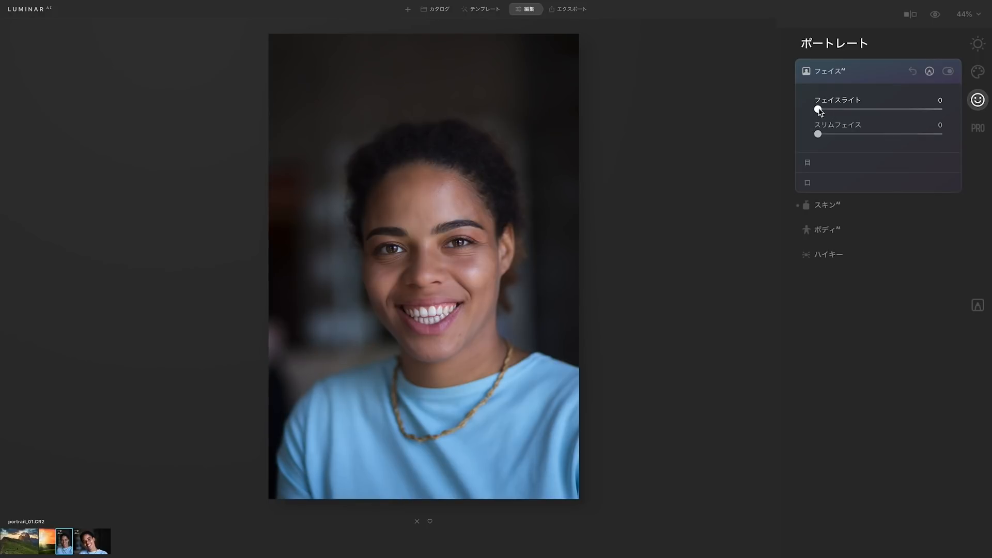
drag(819, 109, 954, 108)
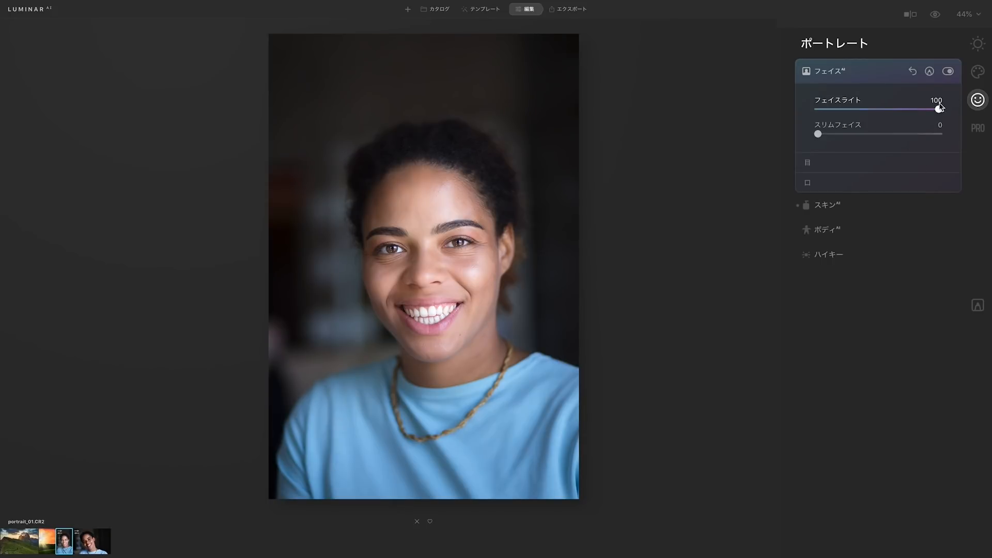
drag(939, 111, 902, 114)
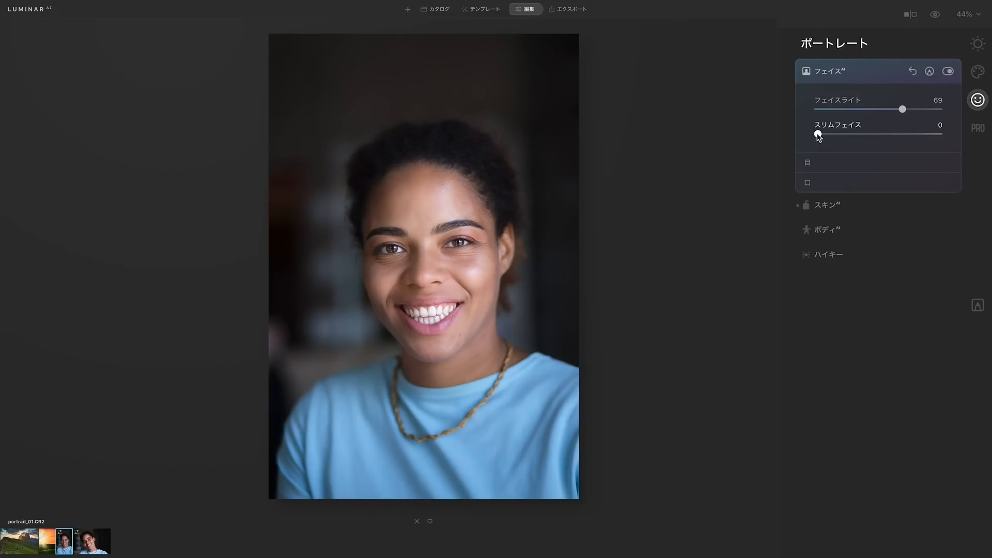
Try スリムフェイス at 92 and higher on the portrait, and reset it to 0.
drag(818, 135, 931, 134)
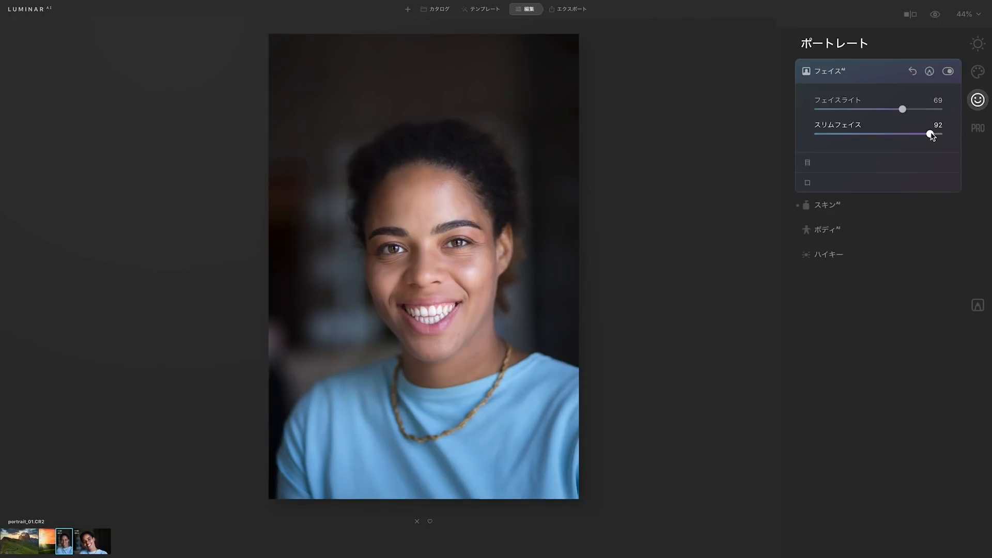
drag(932, 133, 950, 132)
drag(940, 134, 815, 134)
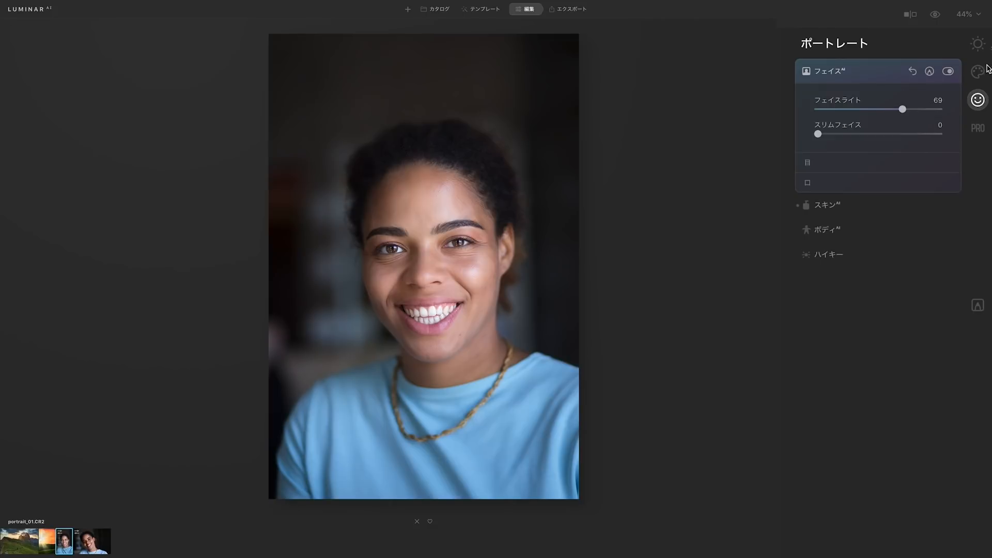
Compare the retouched portrait with its original by toggling the before/after preview repeatedly.
click(936, 17)
click(935, 17)
click(936, 17)
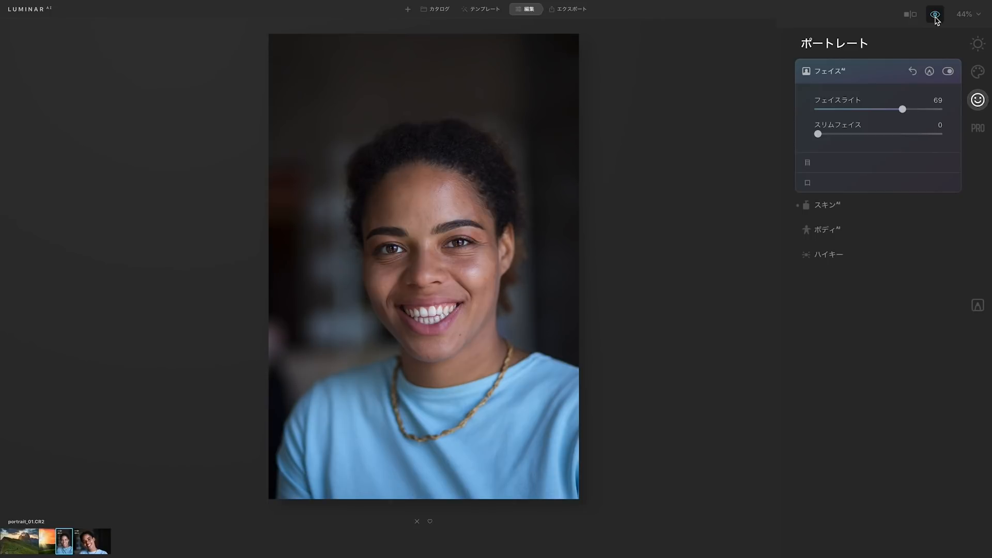
click(936, 17)
click(936, 17)
click(936, 17)
click(936, 17)
click(936, 17)
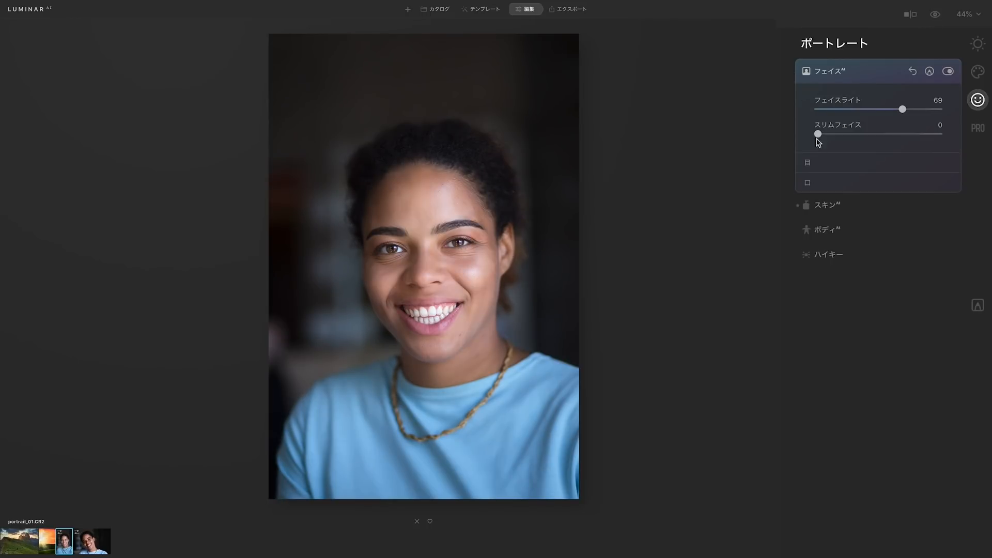
Change the iris colour in portrait_01.CR2 to ブルー with the フェイス AI eye settings.
click(809, 165)
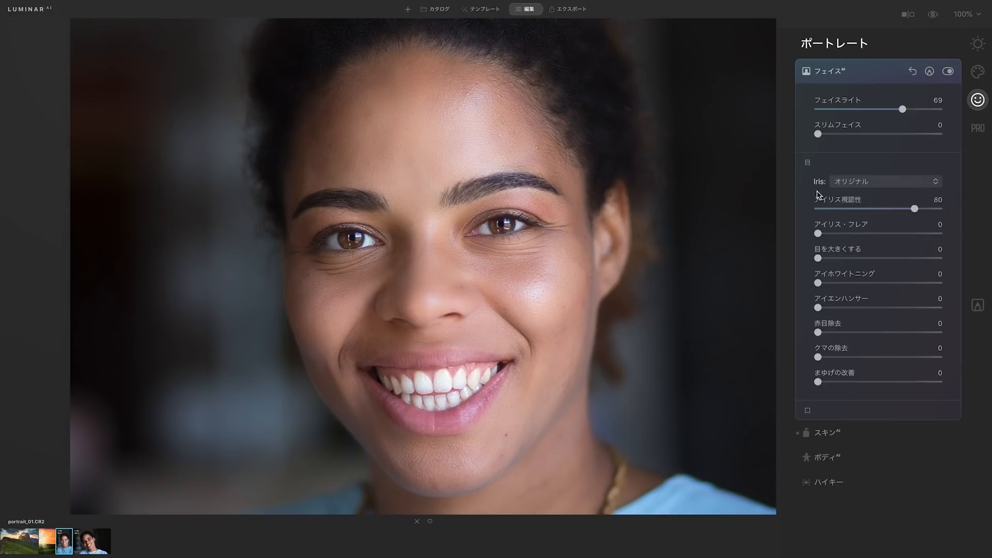
click(937, 187)
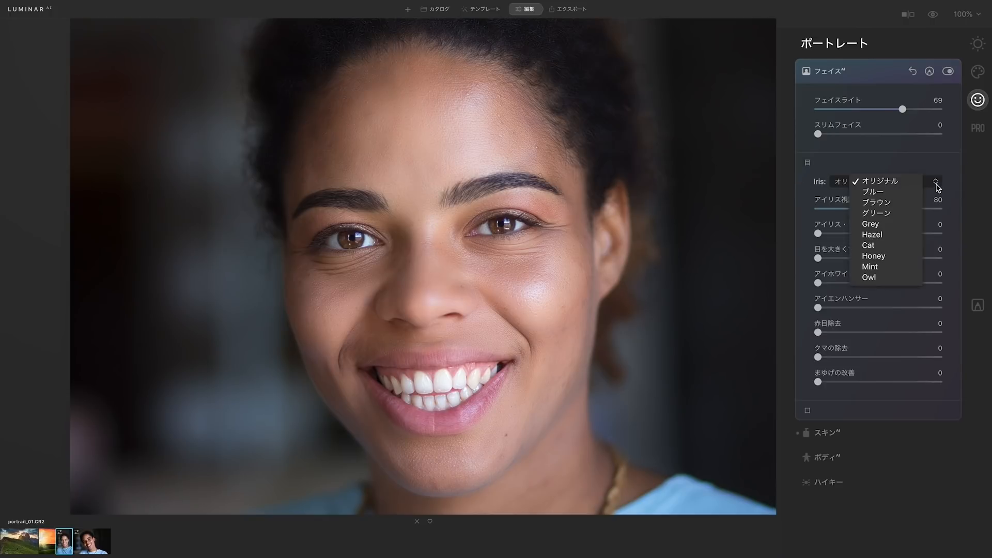
click(884, 194)
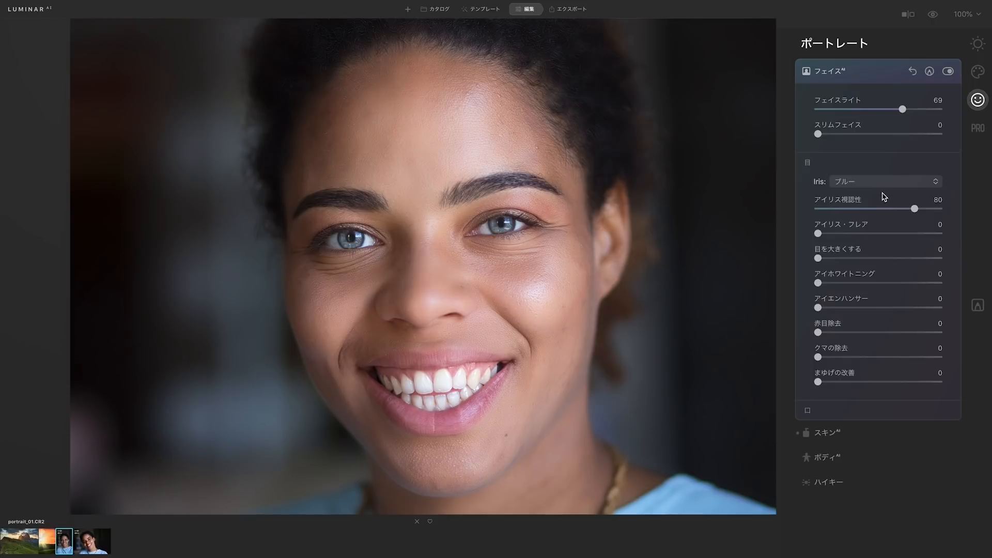
Try the グリーン, Mint and Cat iris colours on the portrait, and return the iris to ブルー.
click(933, 182)
click(905, 206)
click(930, 185)
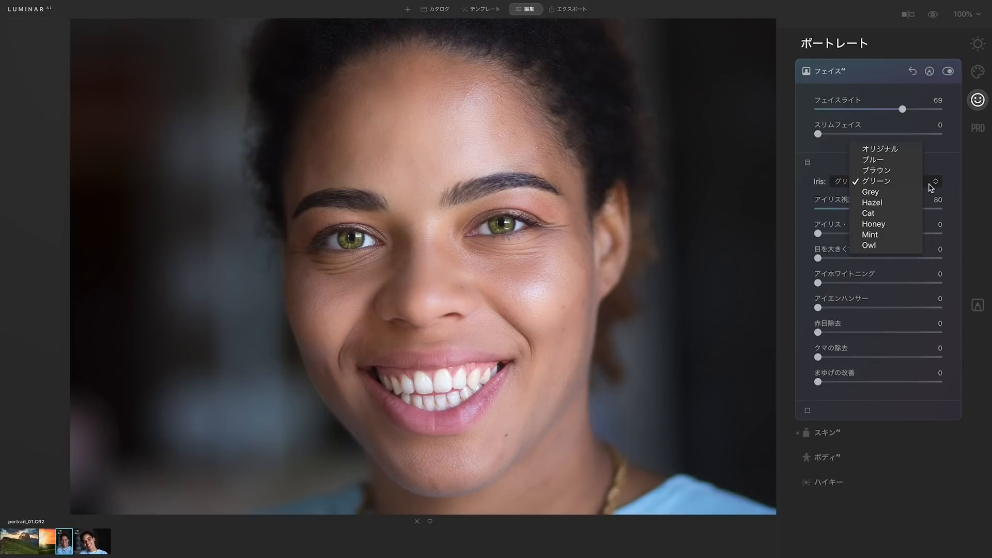
click(890, 239)
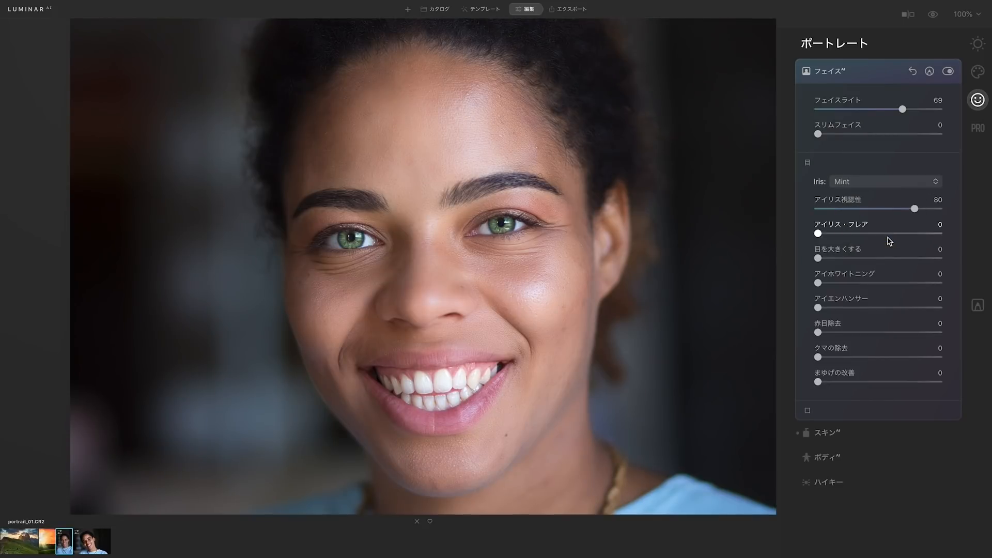
click(936, 184)
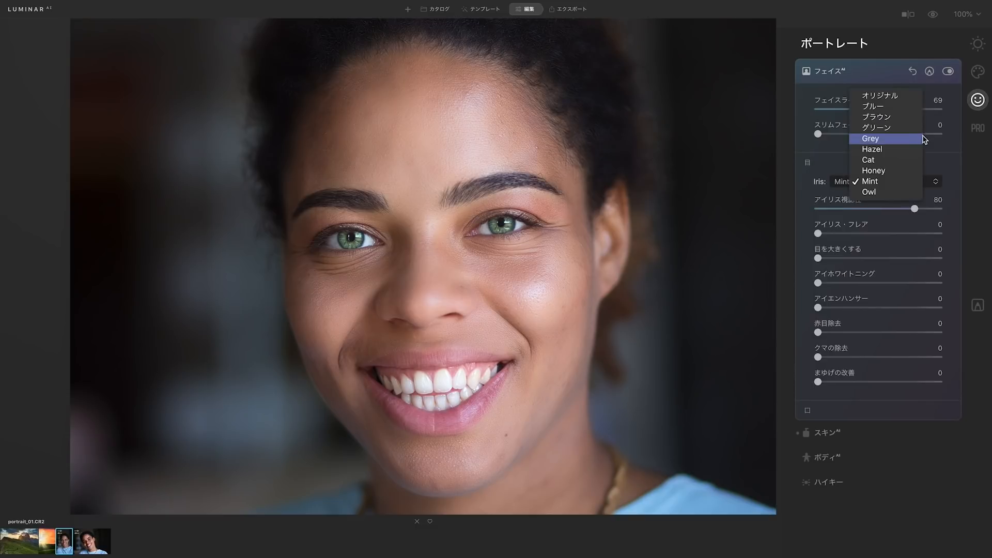
click(905, 161)
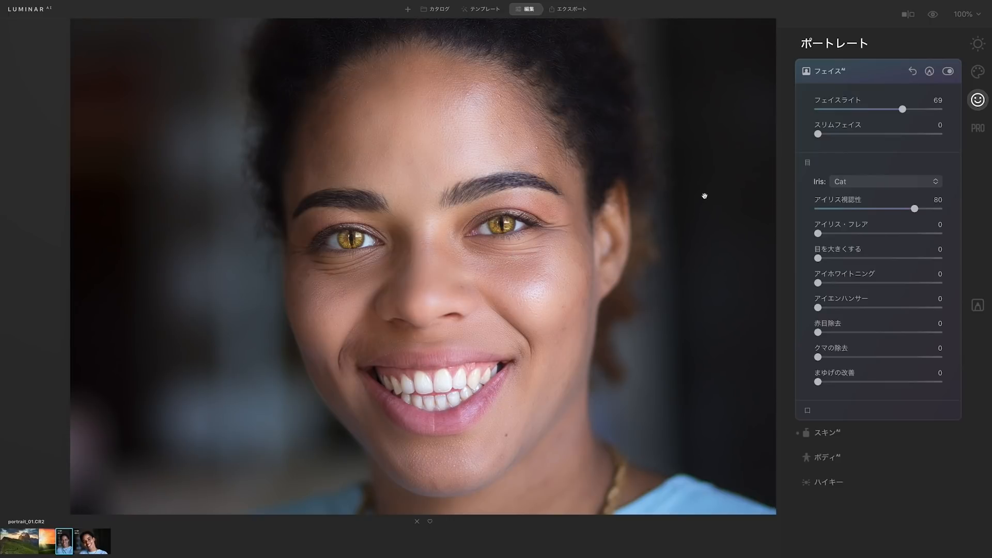
click(936, 185)
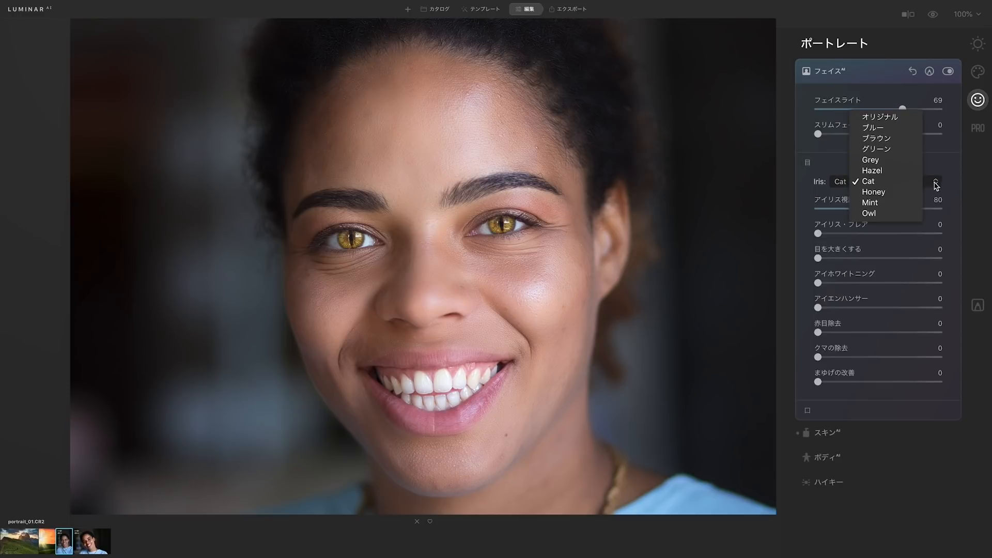
click(913, 129)
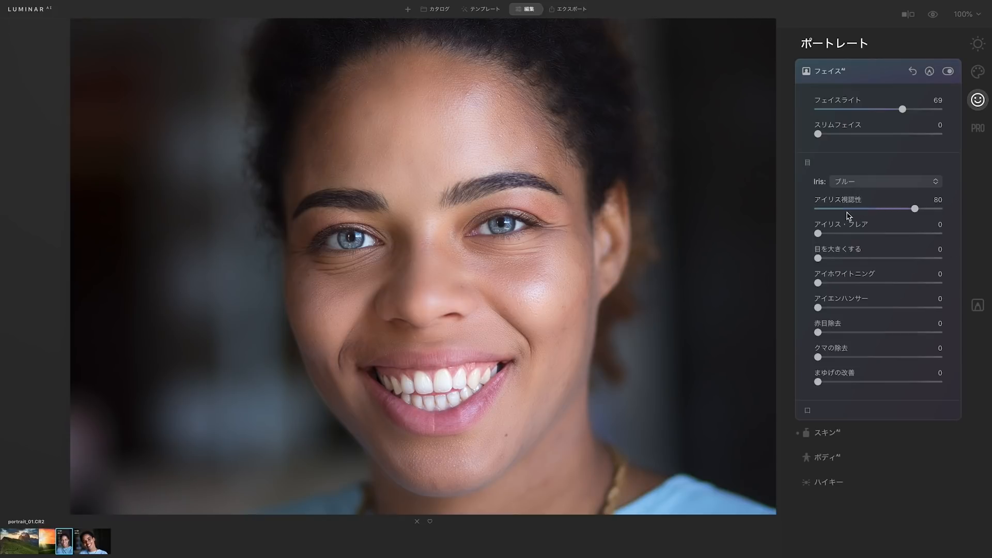
Refine the eyes by setting アイリス視認性 to 51, アイリス・フレア to 80 and クマの除去 to 50.
drag(914, 211, 955, 209)
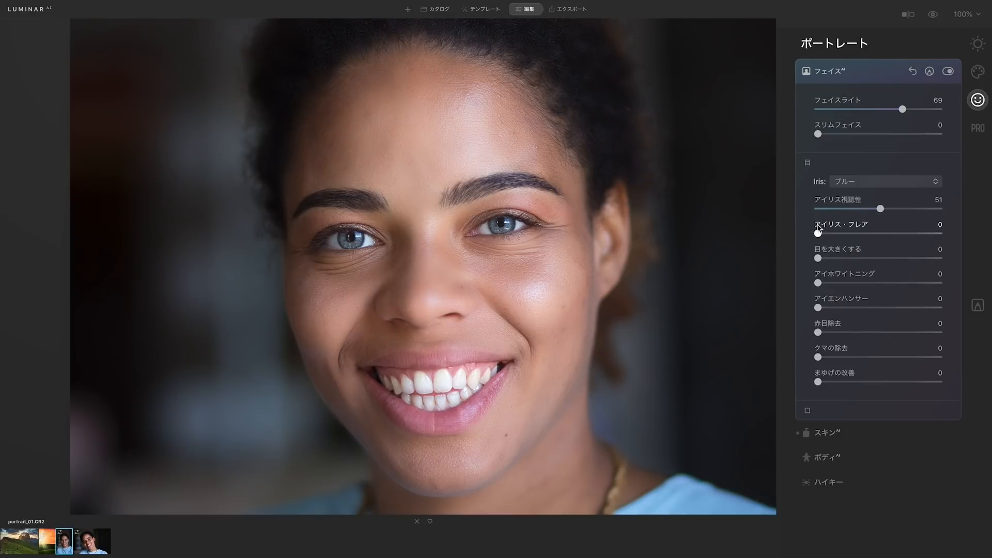
drag(819, 235, 917, 247)
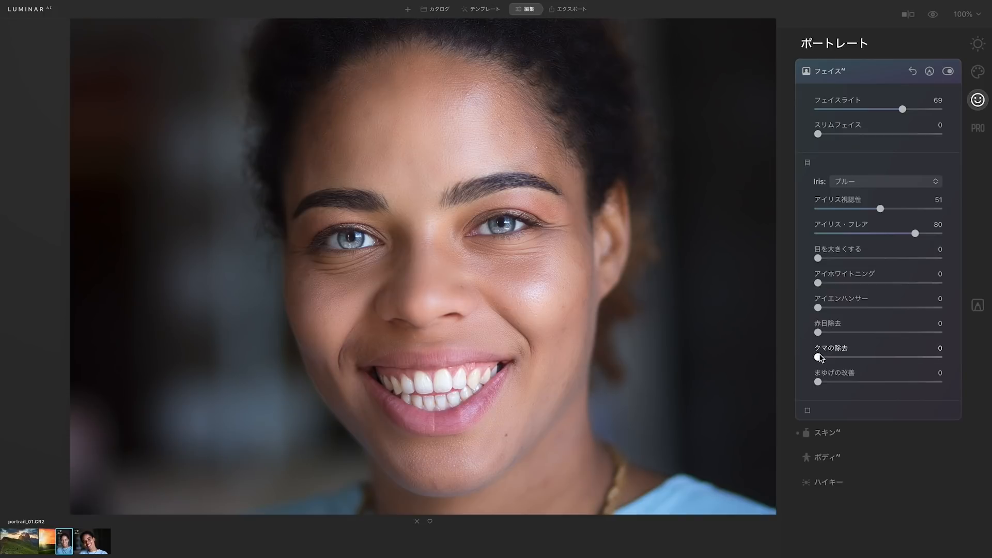
drag(818, 358, 878, 370)
View the whole portrait and compare the eye retouching with the original by toggling the before/after preview, and close フェイス AI.
drag(428, 285, 434, 301)
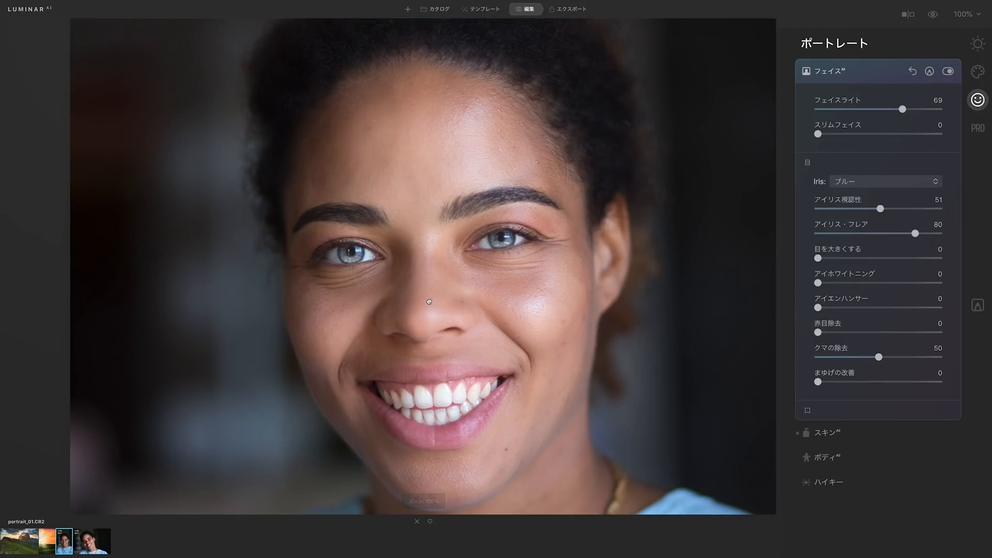
double_click(427, 301)
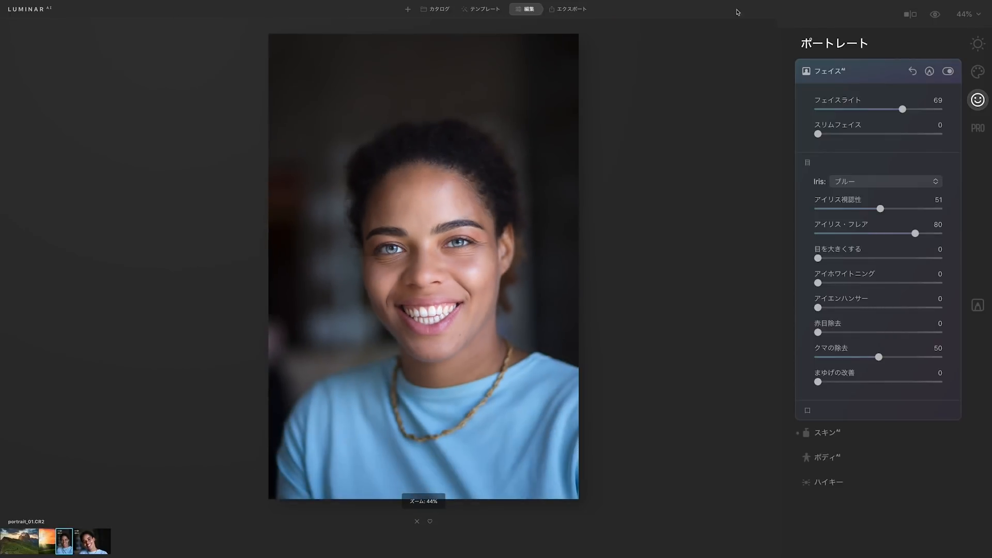
click(936, 15)
click(936, 16)
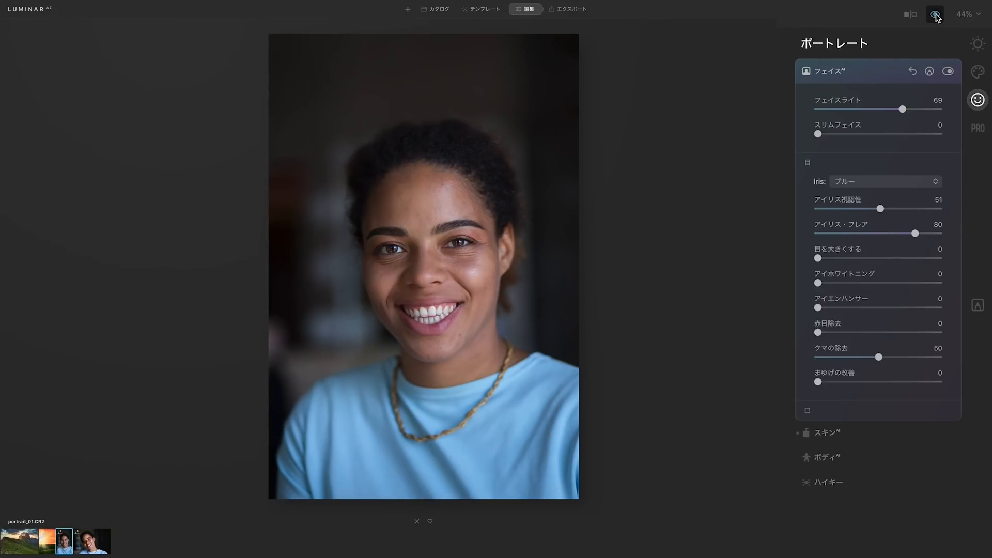
click(935, 16)
click(936, 15)
click(936, 15)
click(936, 16)
click(936, 16)
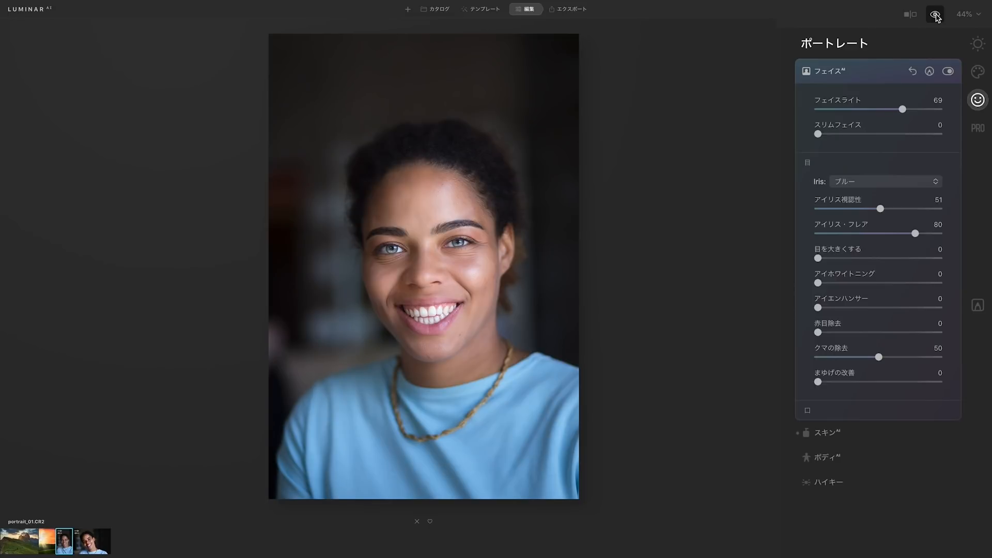
click(890, 71)
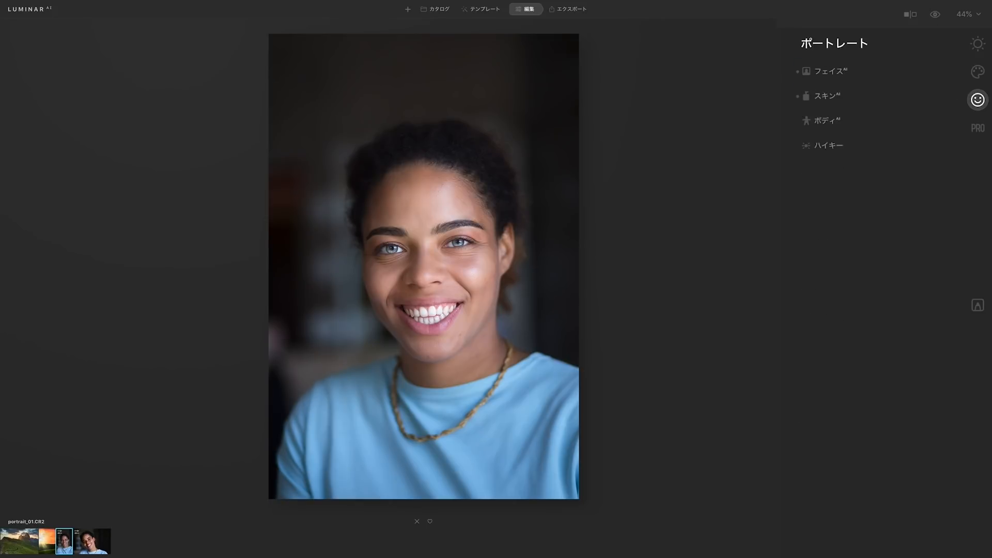
Try the ハイキー, キリッとシャープ, フェード and ローキー templates from 簡単ポートレート on portrait_01.CR2, and apply ビネット.
click(482, 9)
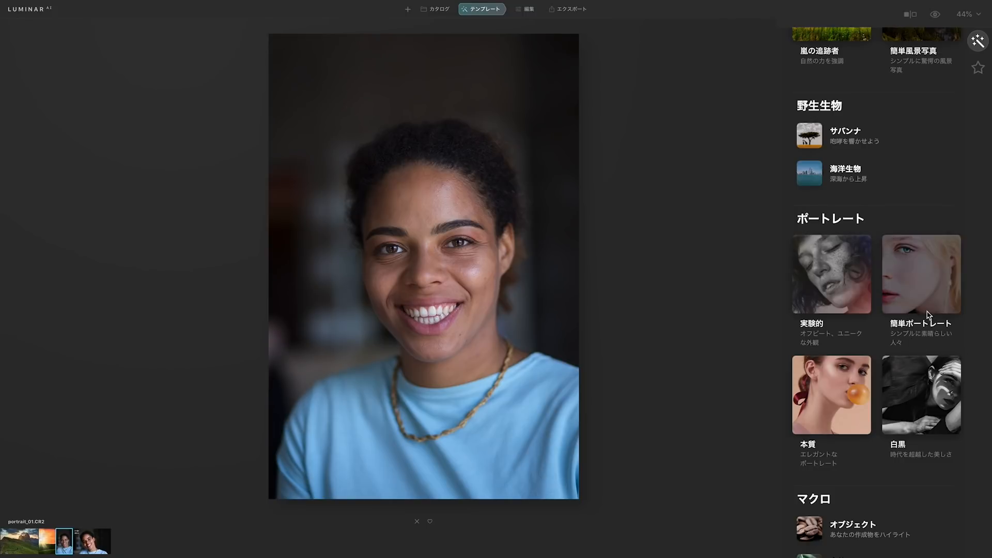
click(922, 292)
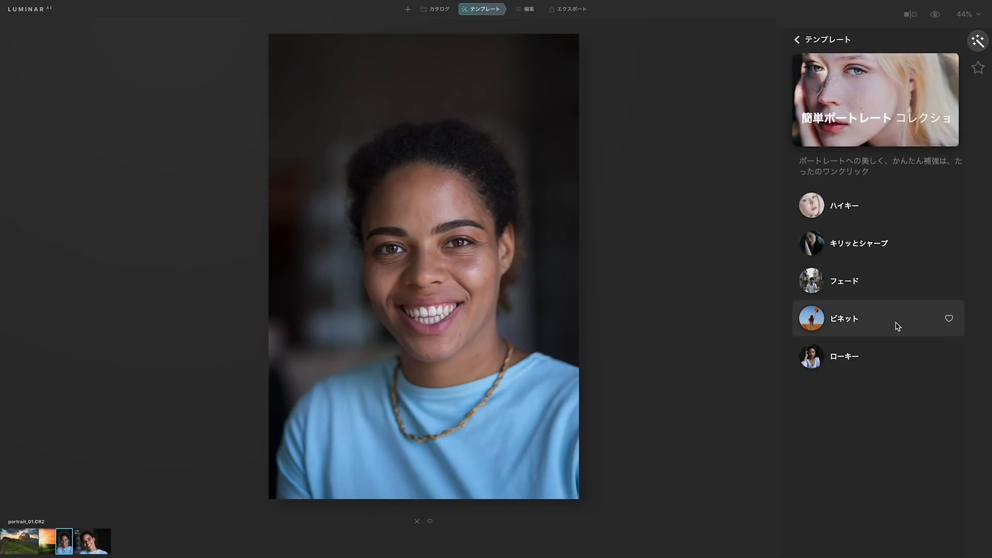
click(903, 213)
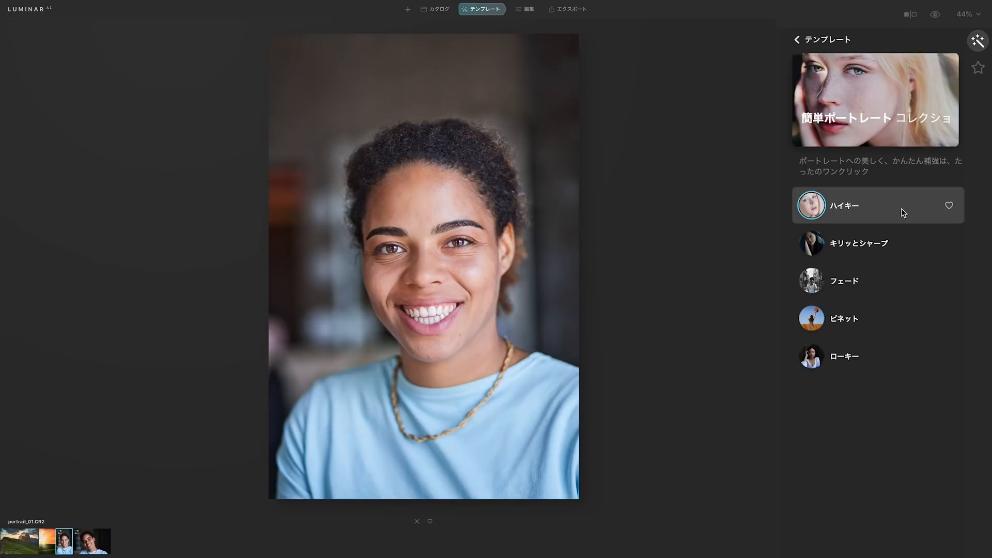
click(899, 251)
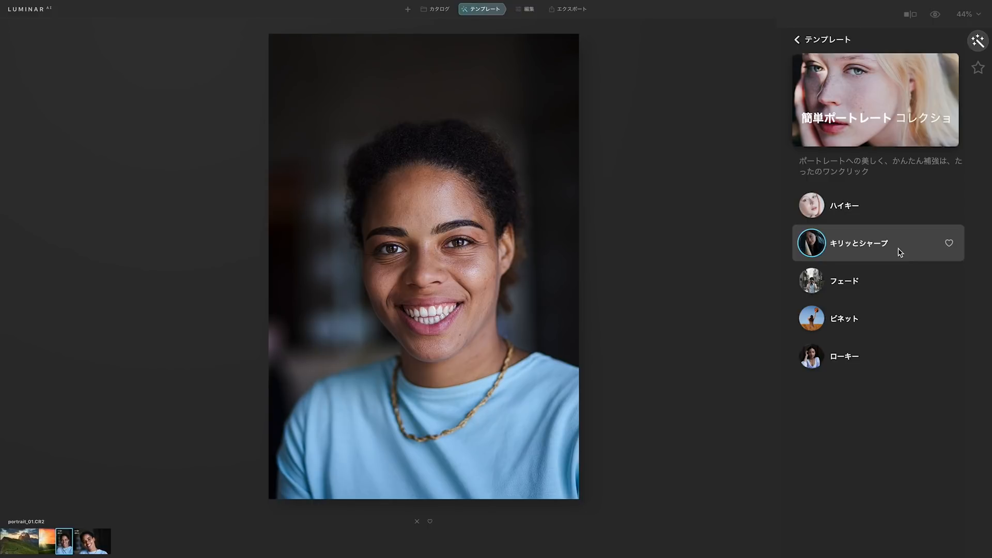
click(898, 283)
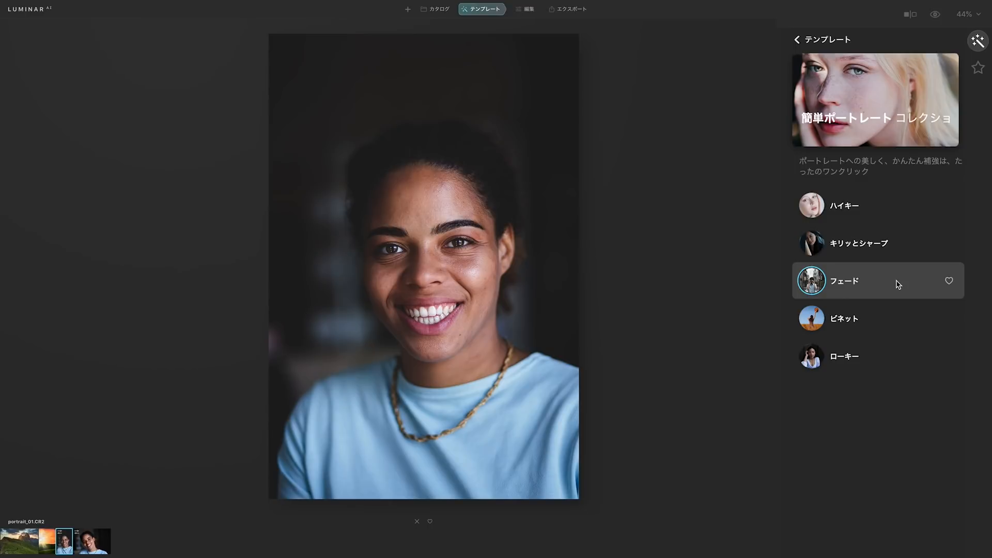
click(893, 319)
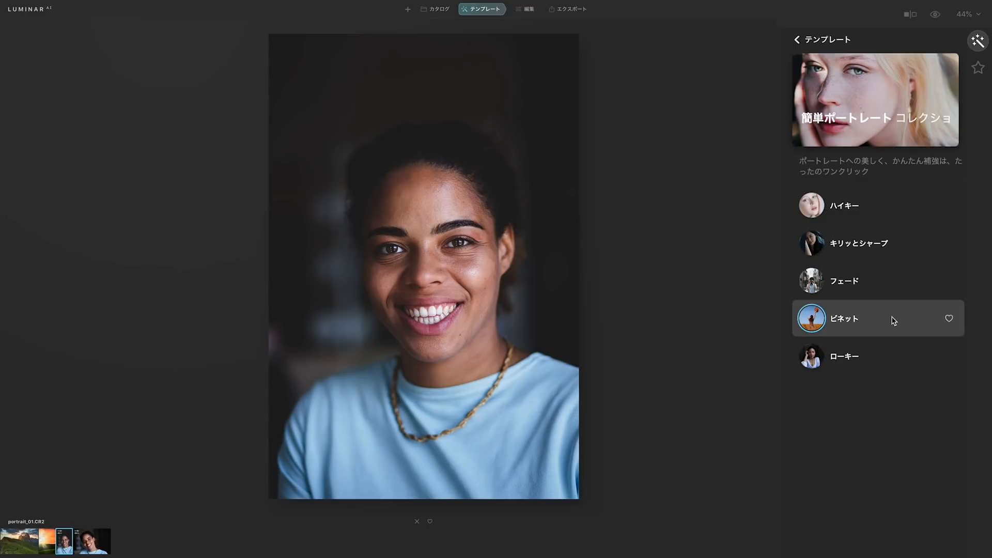
click(888, 360)
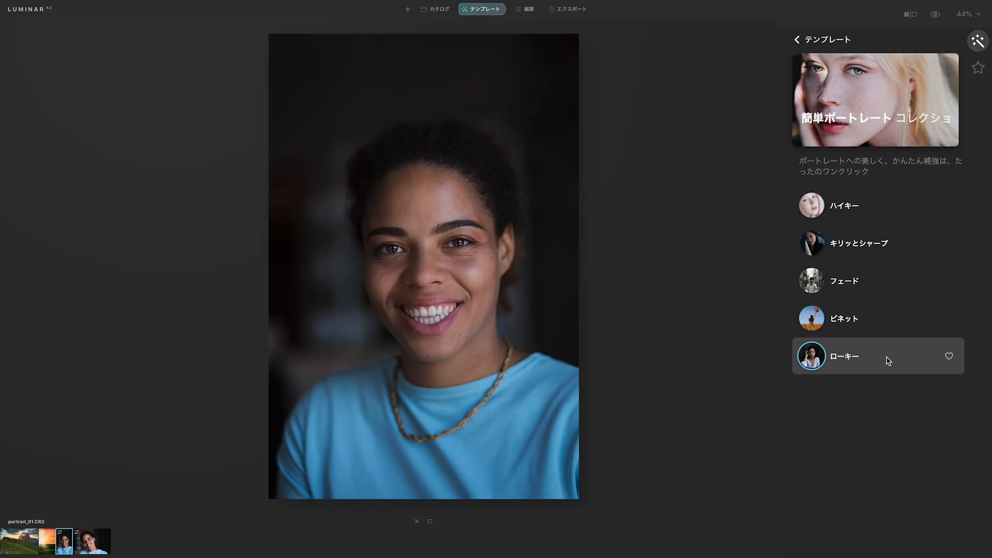
click(890, 243)
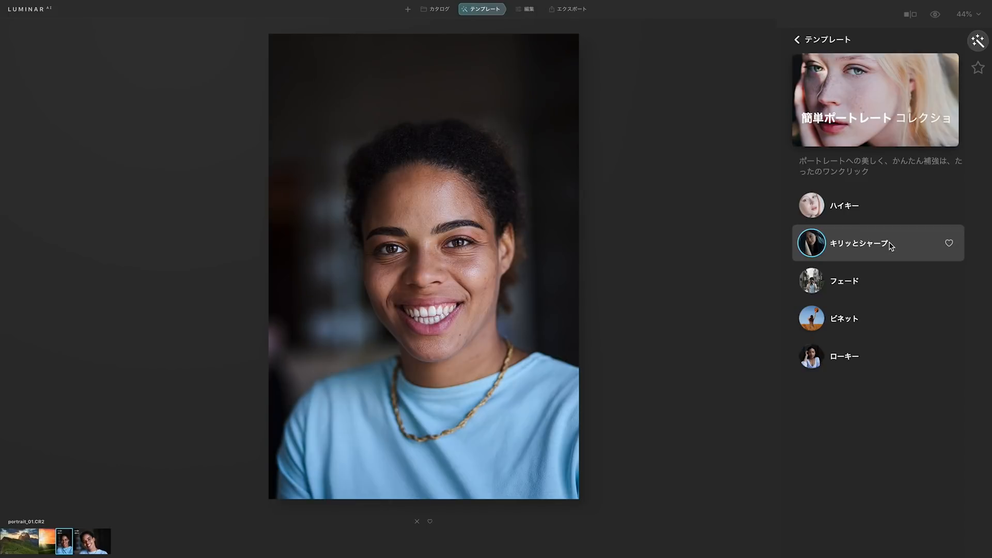
click(883, 317)
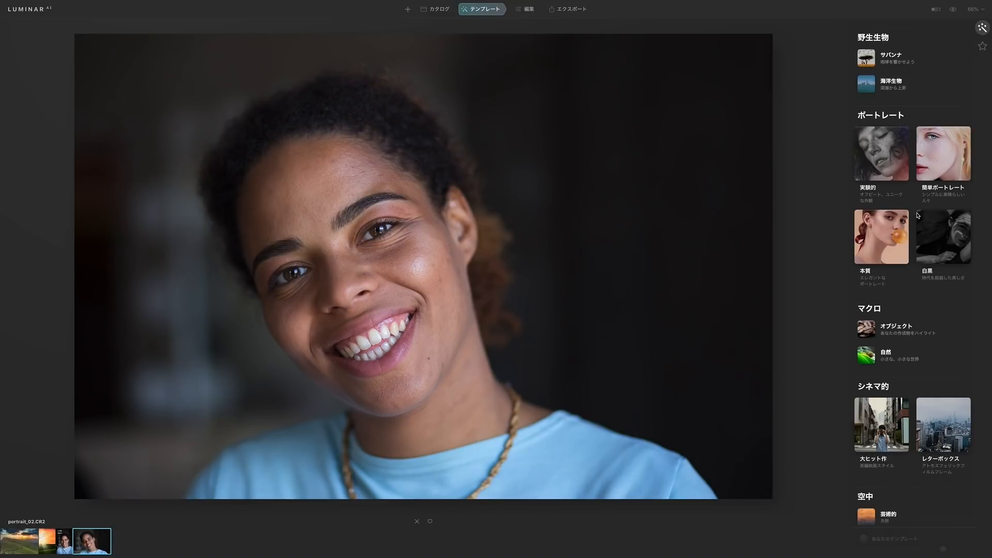
Try the 焼けたフィルム and 祝福 templates from the 実験的 collection on portrait_02.CR2, varying each template's strength.
click(877, 171)
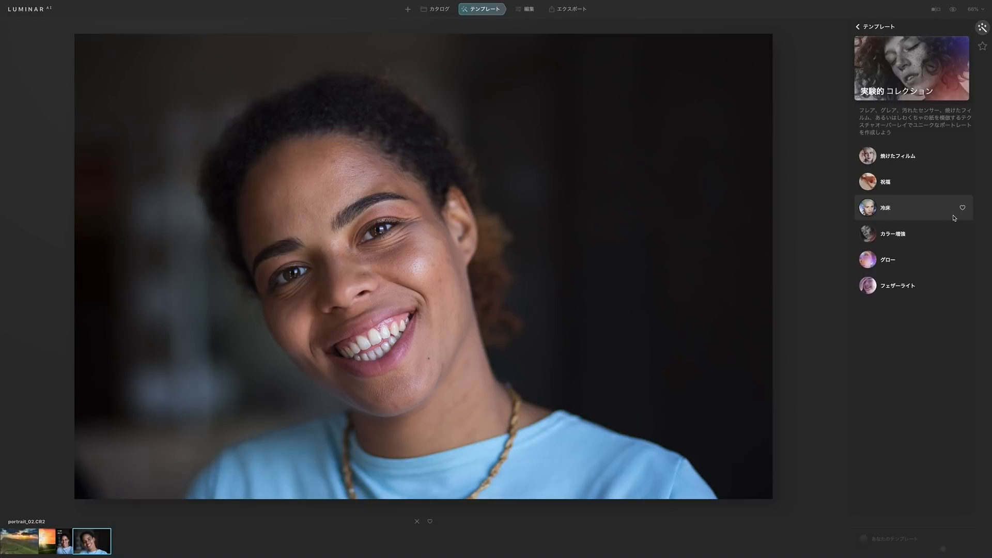
click(934, 159)
mouse_move(959, 549)
mouse_down()
mouse_move(868, 555)
mouse_move(963, 551)
mouse_up()
click(917, 183)
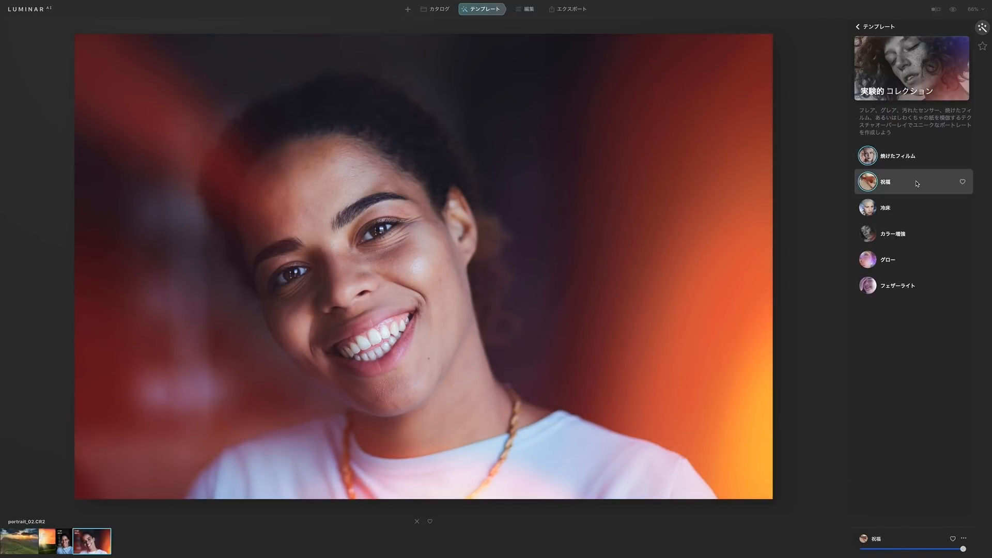
drag(940, 551, 961, 552)
Try the 冷床, カラー増強 and グロー templates on portrait_02.CR2, varying the strength of the first two.
click(938, 208)
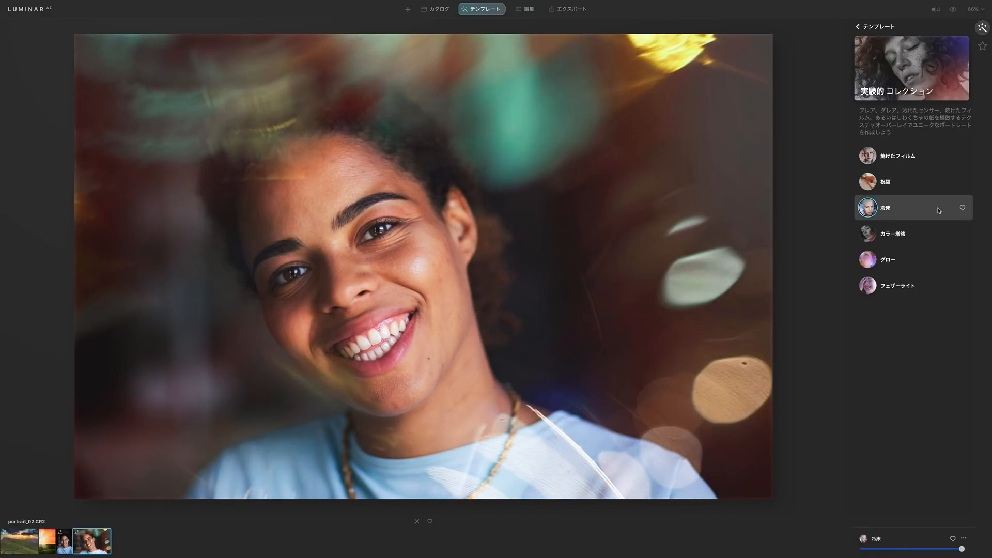
mouse_move(962, 551)
mouse_down()
mouse_move(870, 553)
mouse_move(972, 553)
mouse_up()
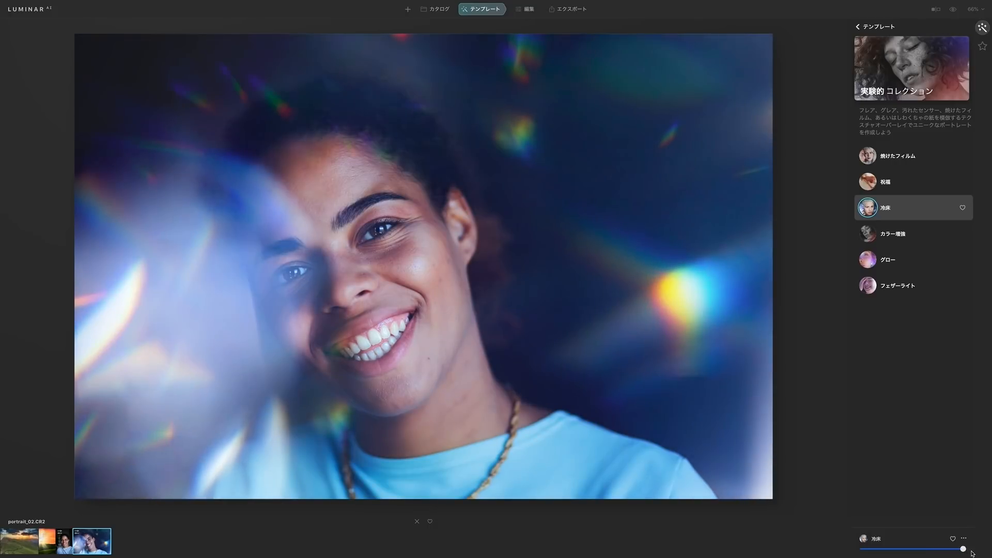
click(912, 233)
drag(962, 550, 942, 553)
click(929, 267)
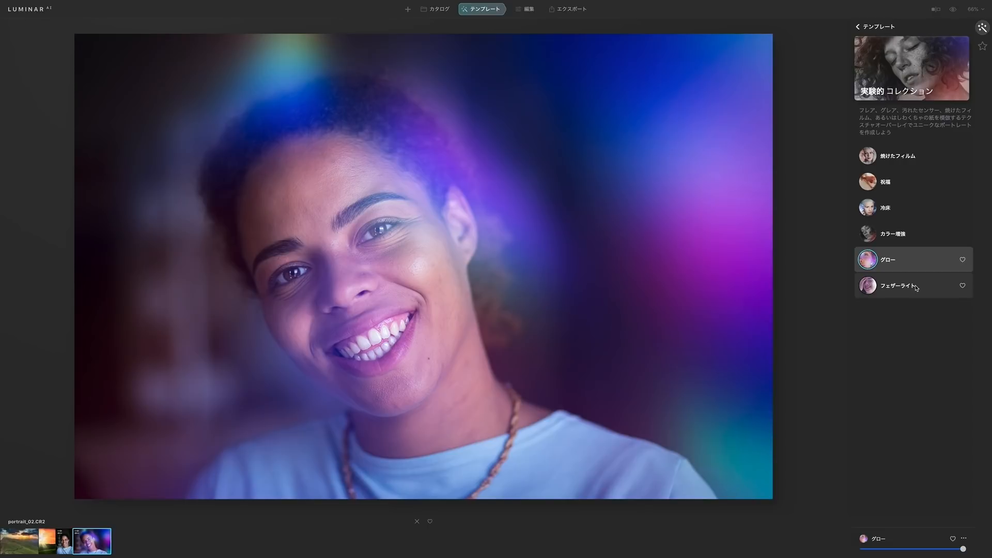
Apply the フェザーライト template from the 実験的 collection to portrait_02.CR2 and reduce its strength to less than half.
click(915, 288)
drag(947, 551, 900, 552)
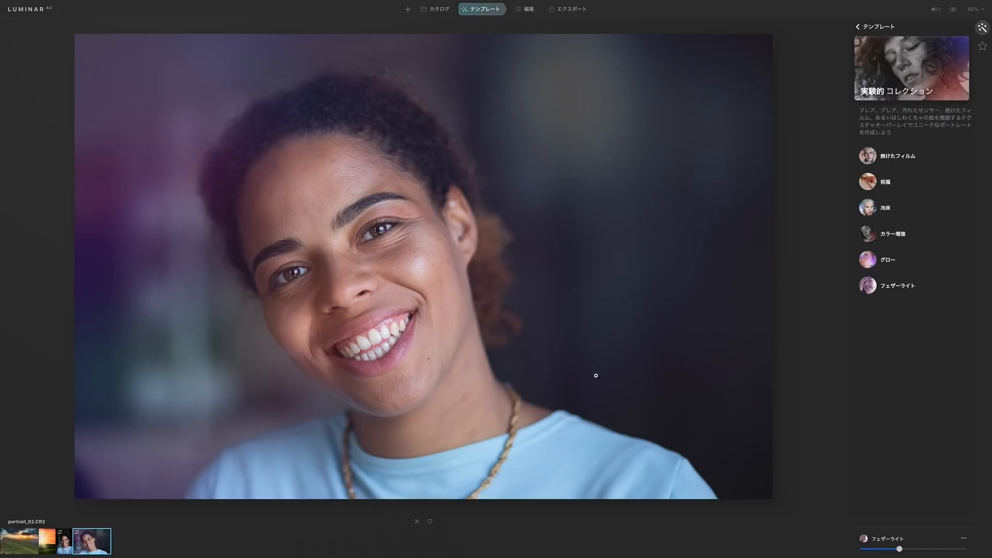
Edit the template's フェイス AI settings on portrait_02.CR2, raising アイリス・フレア to 100.
click(528, 10)
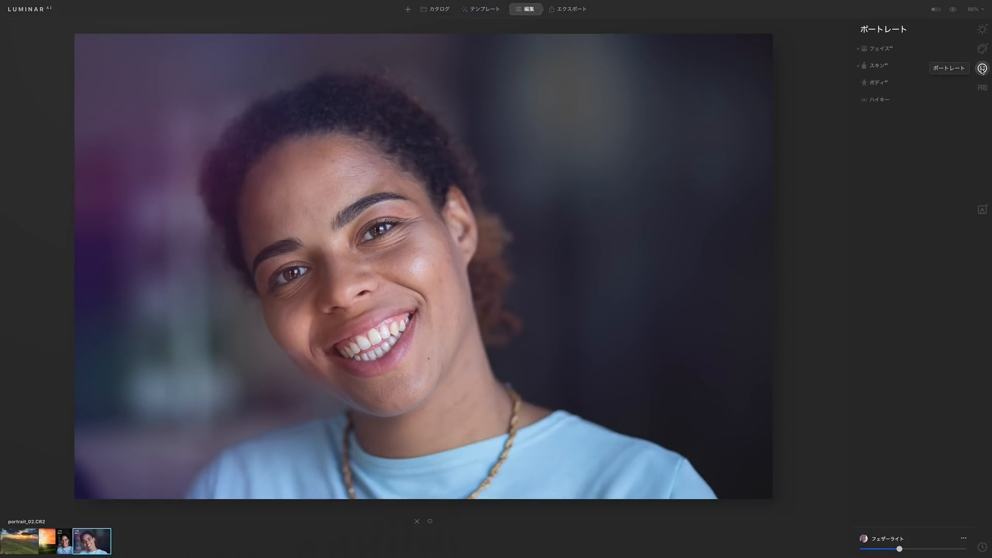
click(887, 49)
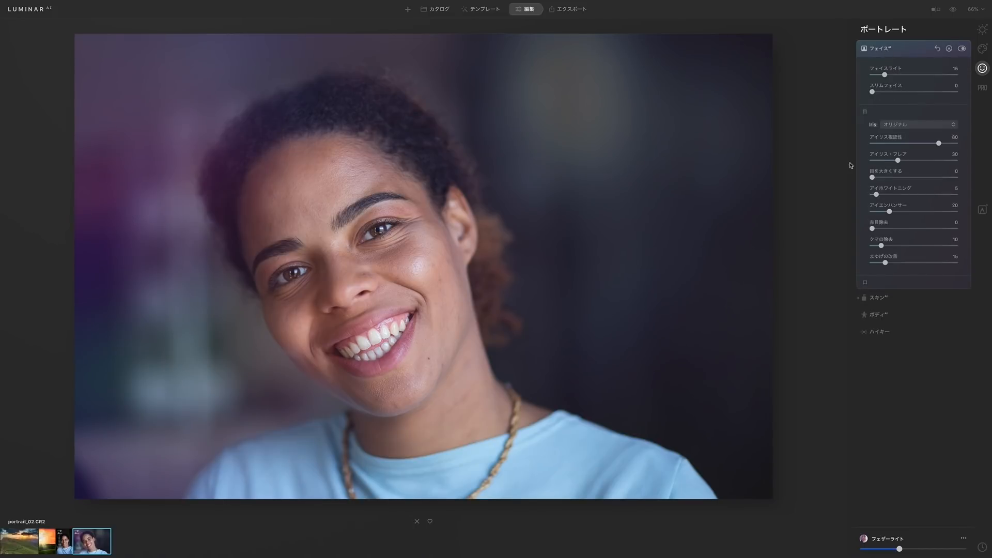
drag(898, 161, 972, 160)
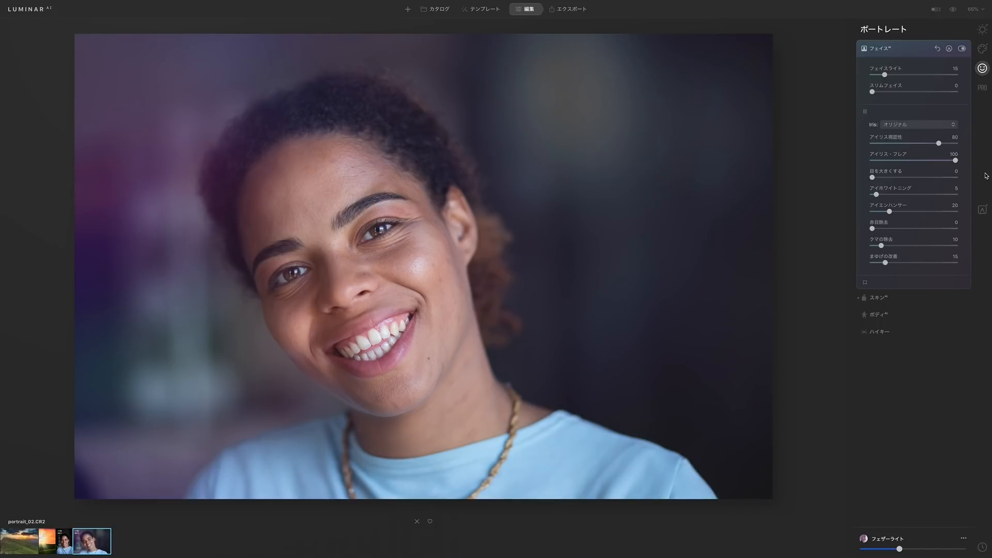